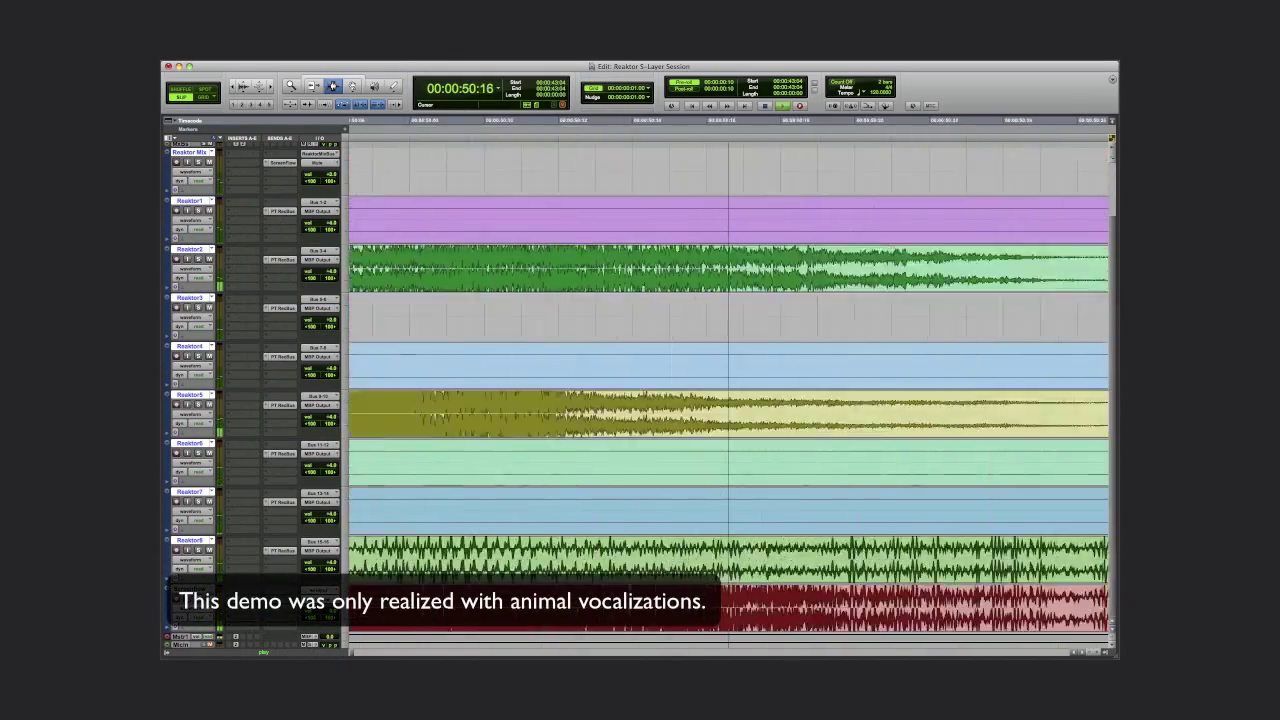
Step: View the session's tracks and mixer by switching between the Edit and Mix windows
key(super+equal)
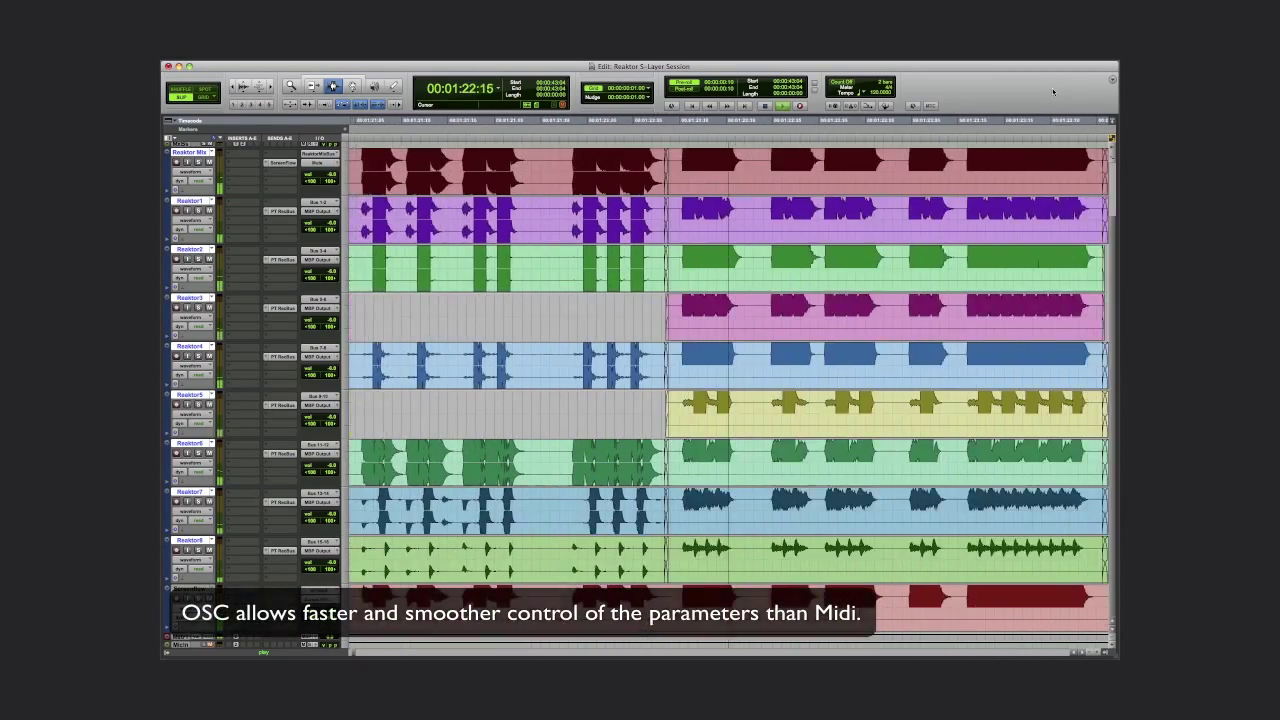
key(super+equal)
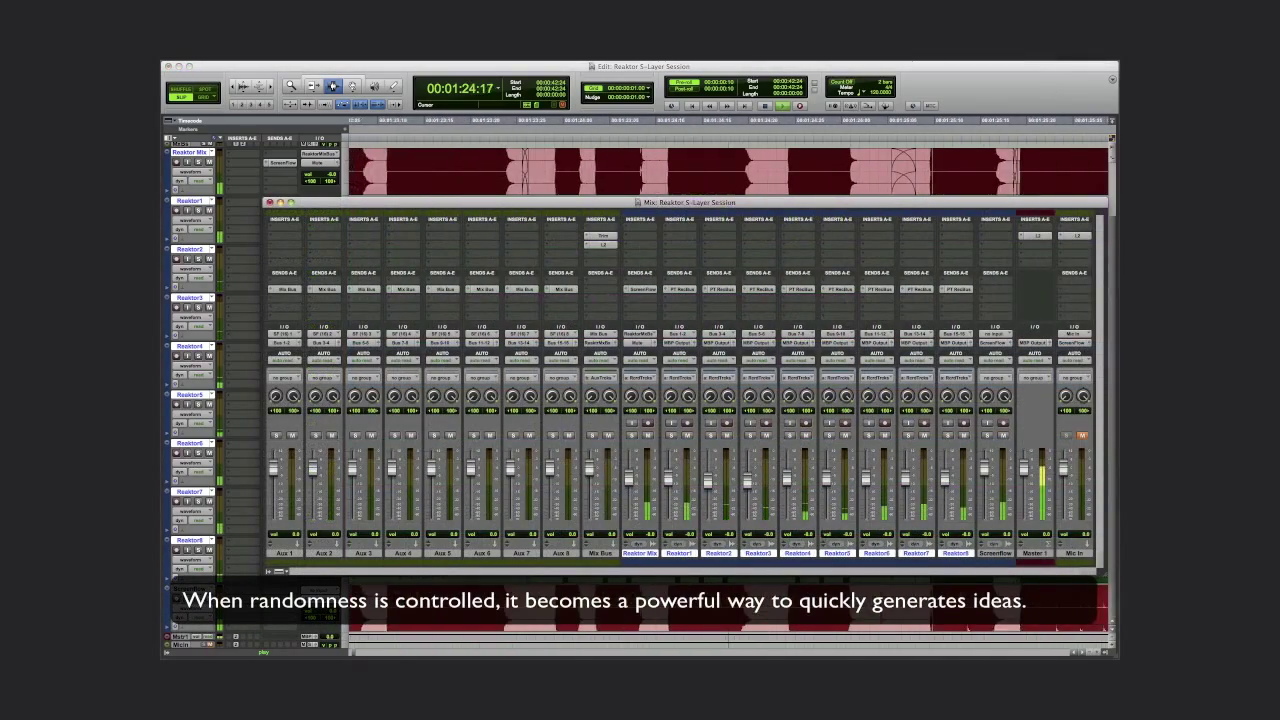
key(super+equal)
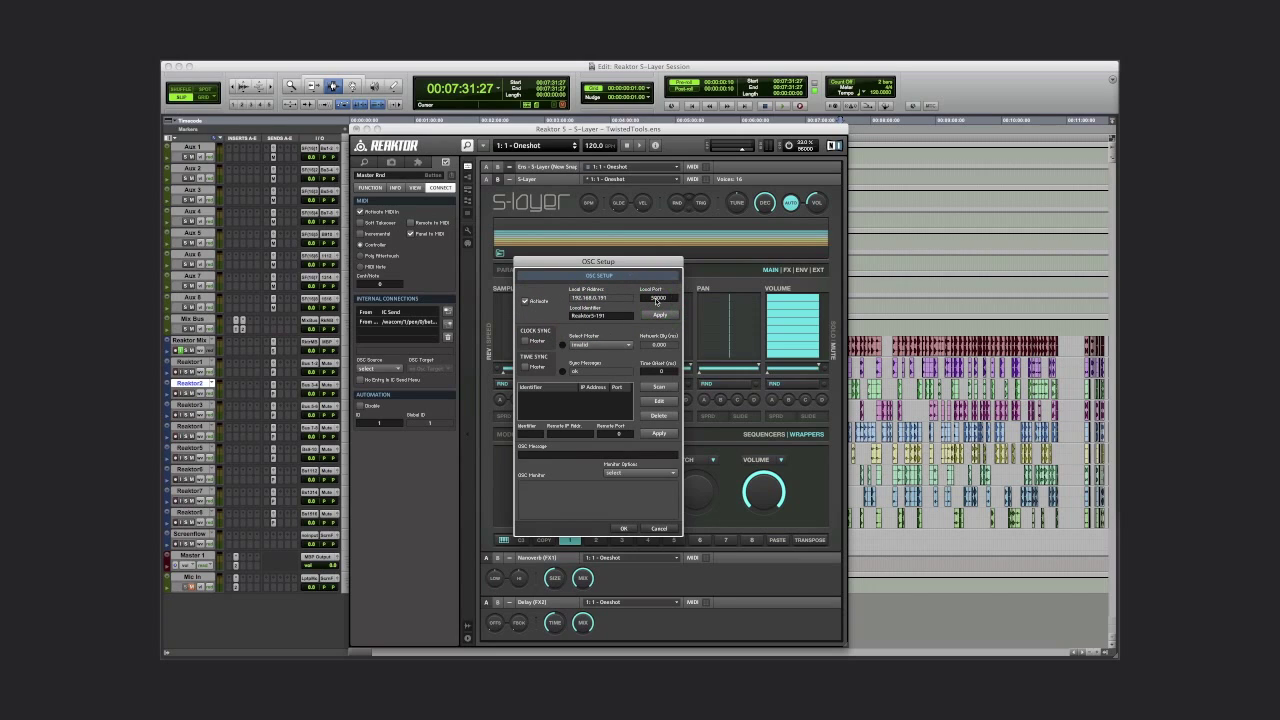
Step: Set the OSC local port in Reaktor to 10000, apply it and confirm the OSC setup
double_click(657, 299)
key(BackSpace)
text(10000)
click(657, 314)
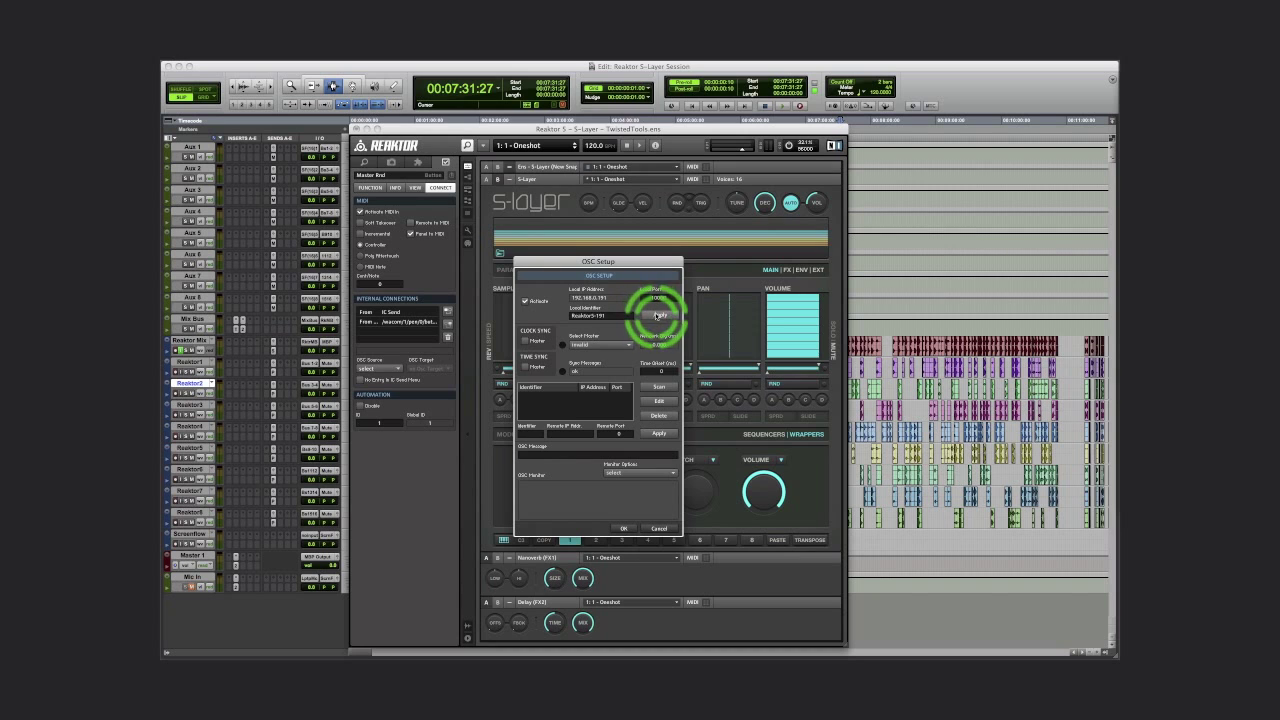
click(623, 530)
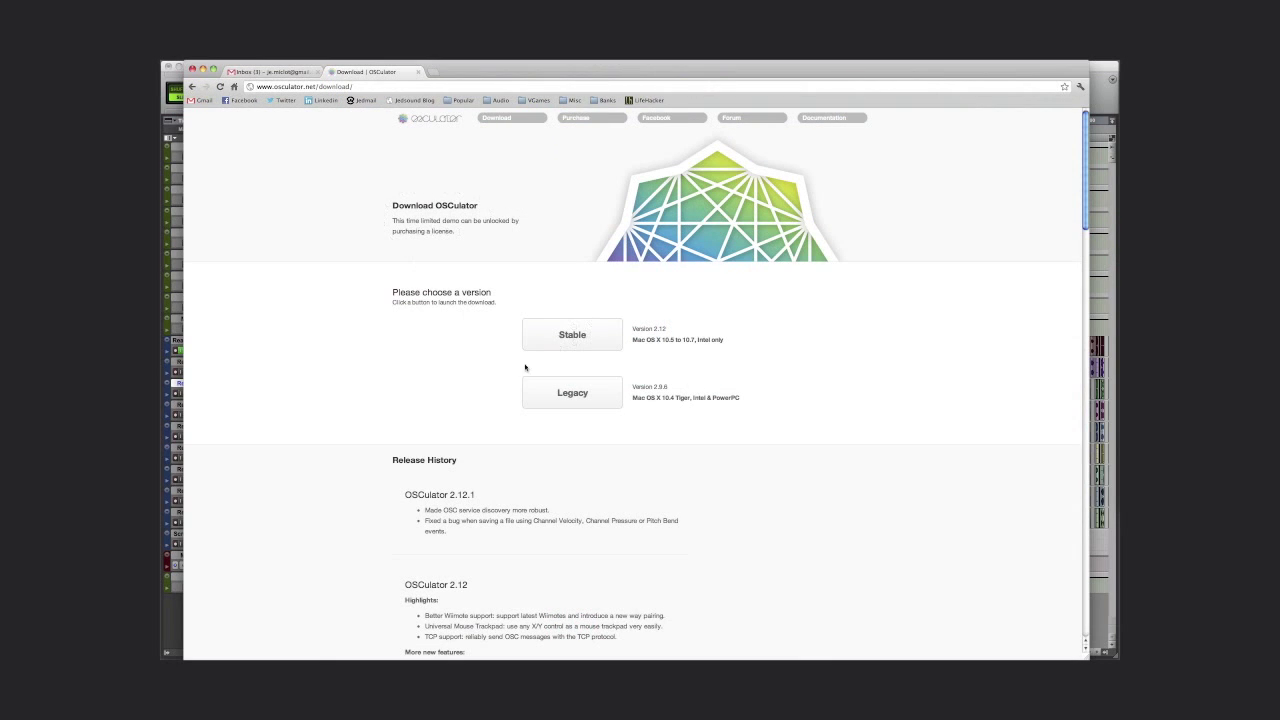
Step: Look at the OSCulator purchase page, then switch back to the Wacom Reaktor OSC document
click(594, 119)
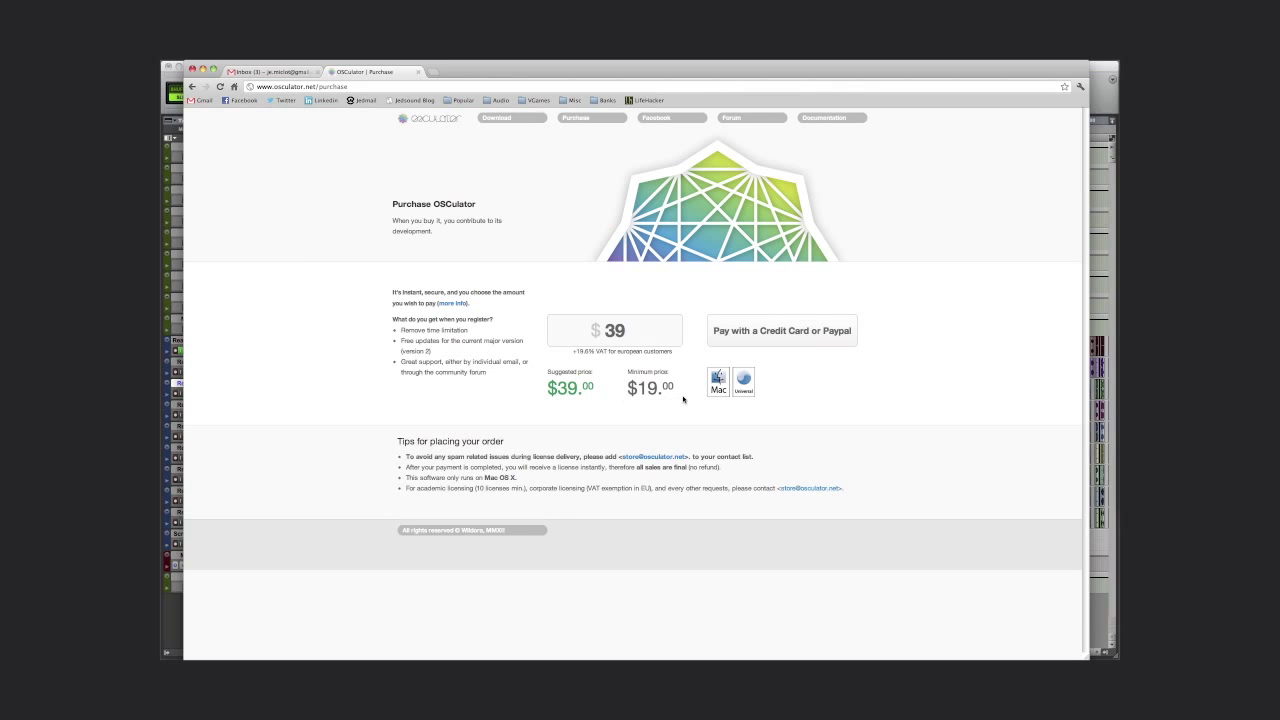
key(super+Tab)
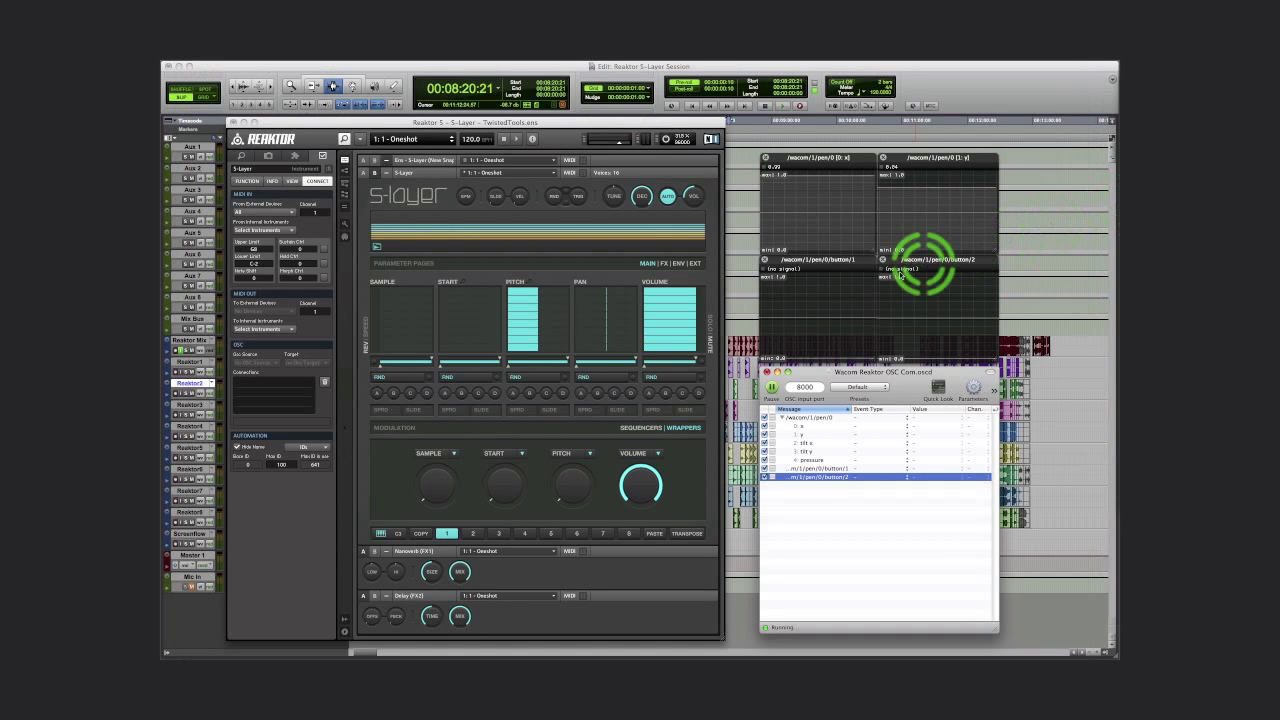
Step: Go through the pen messages x, y, button/1 and button/2 in the OSCulator message list
click(808, 427)
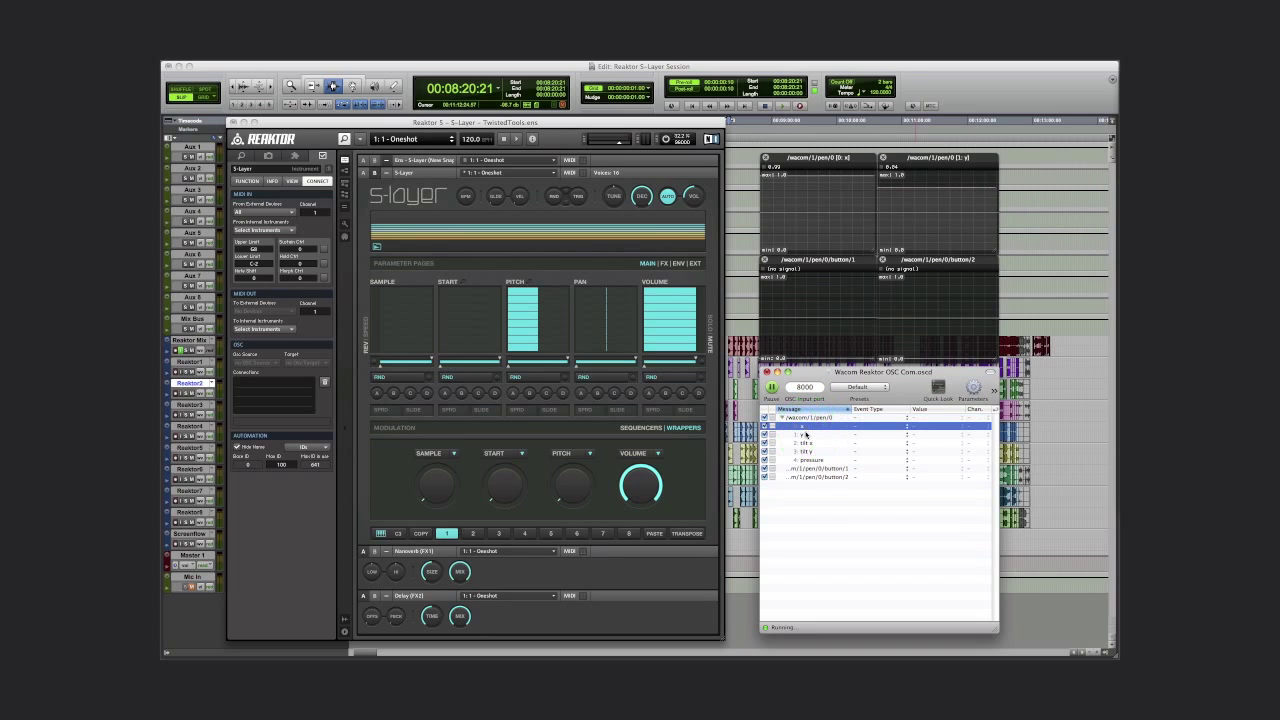
click(805, 435)
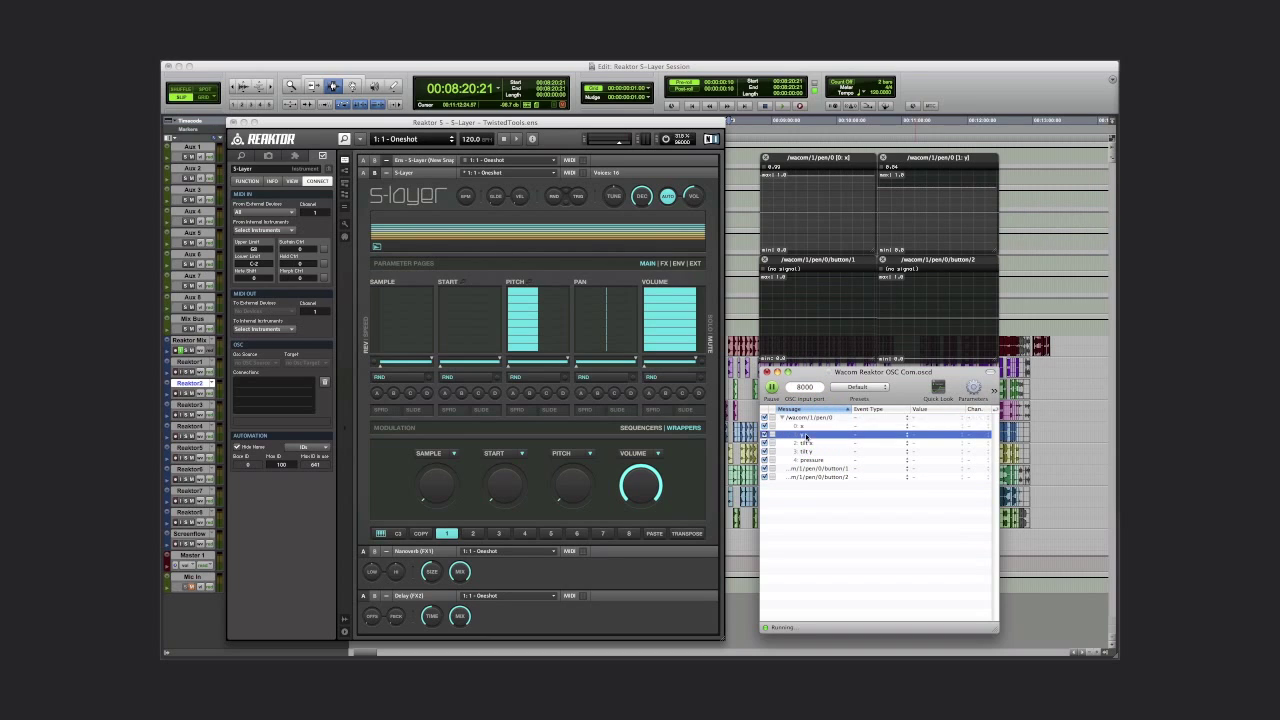
click(810, 468)
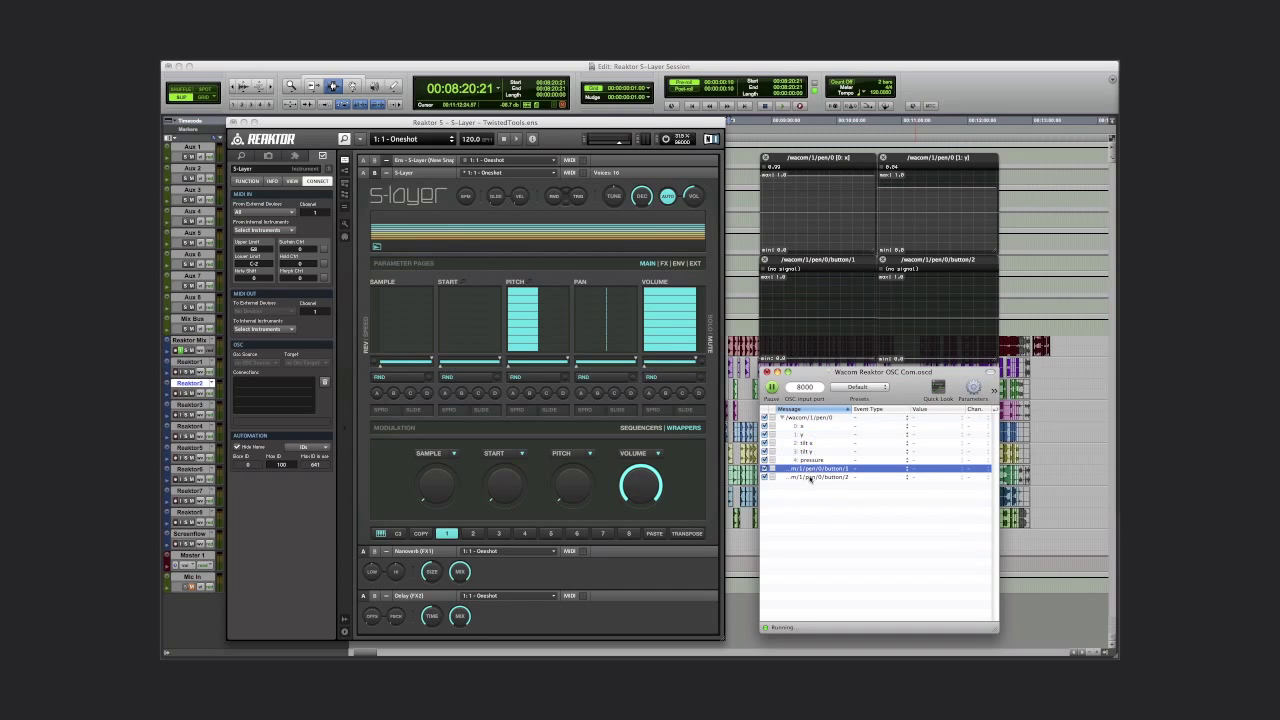
click(811, 477)
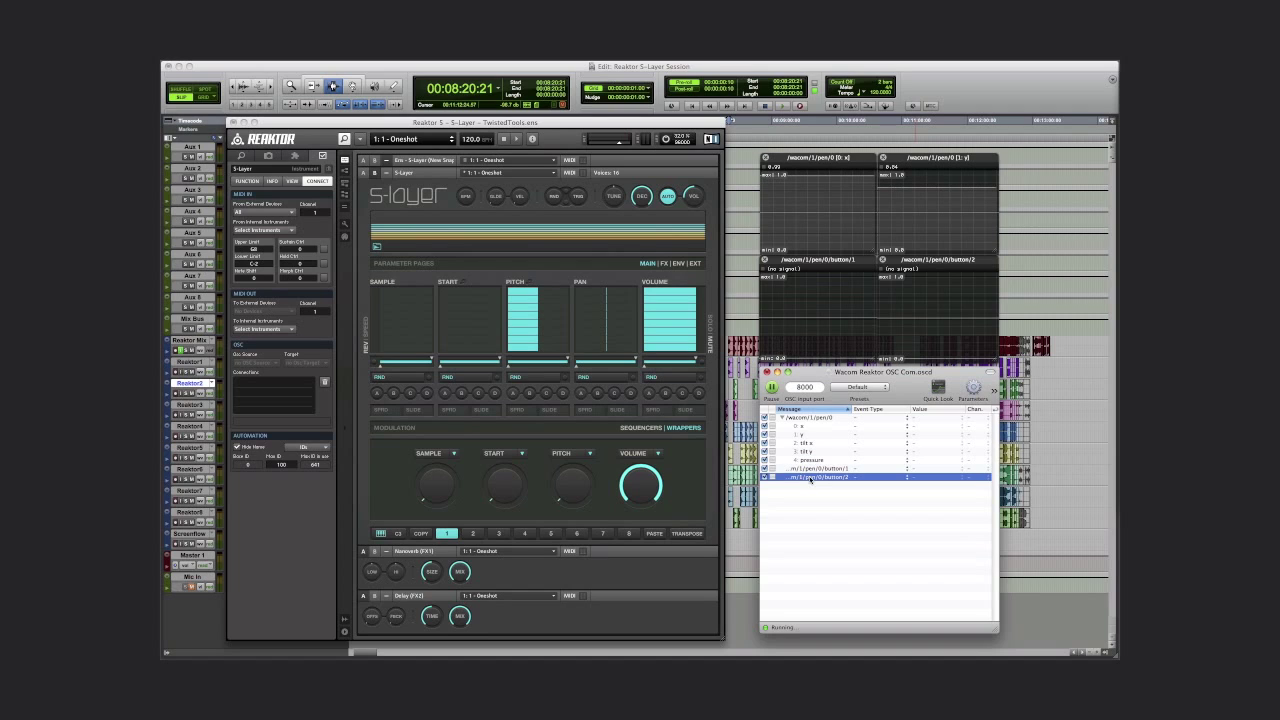
Step: Assign the OSC Routing event type to the pen's x message and start a new routing value for it
click(800, 426)
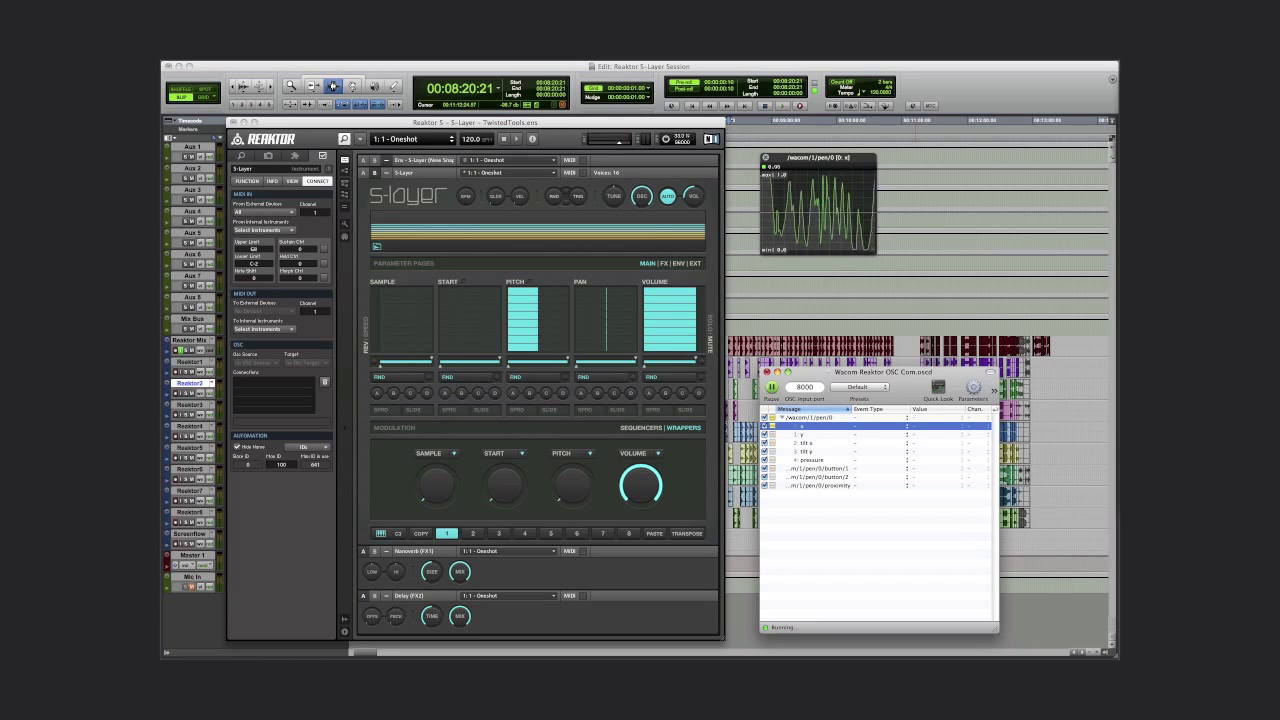
click(870, 426)
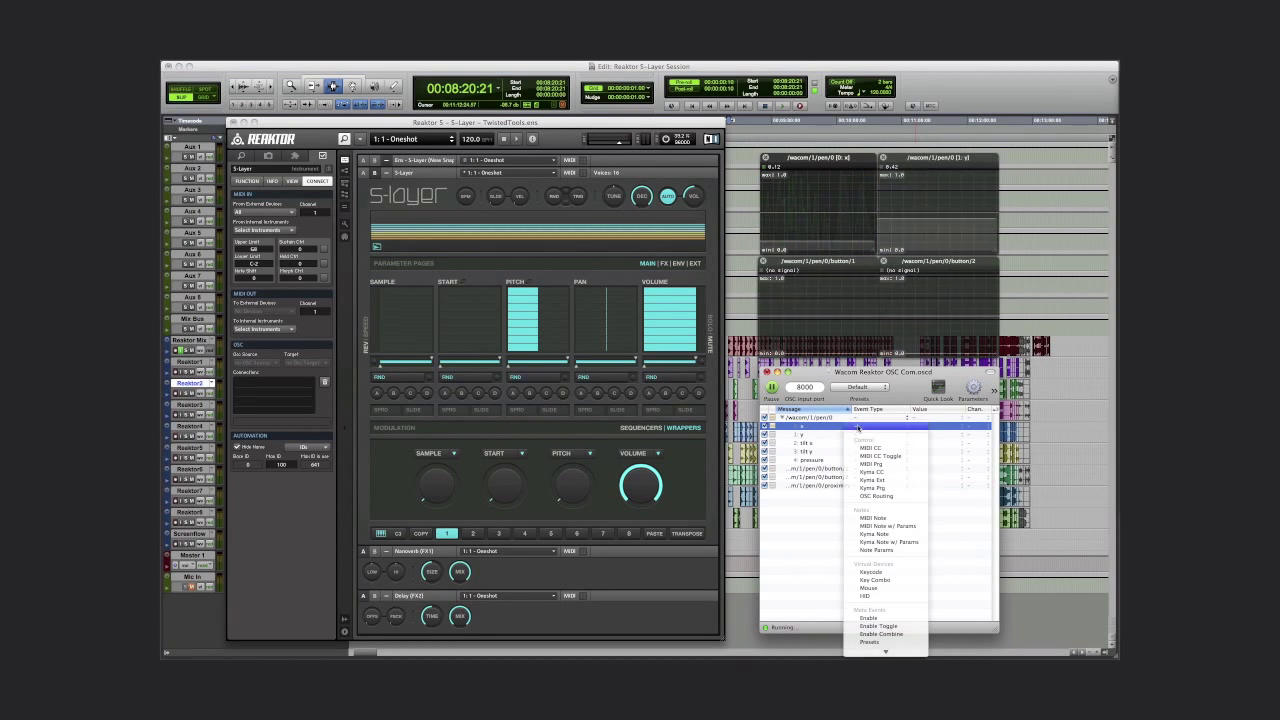
click(876, 496)
click(913, 428)
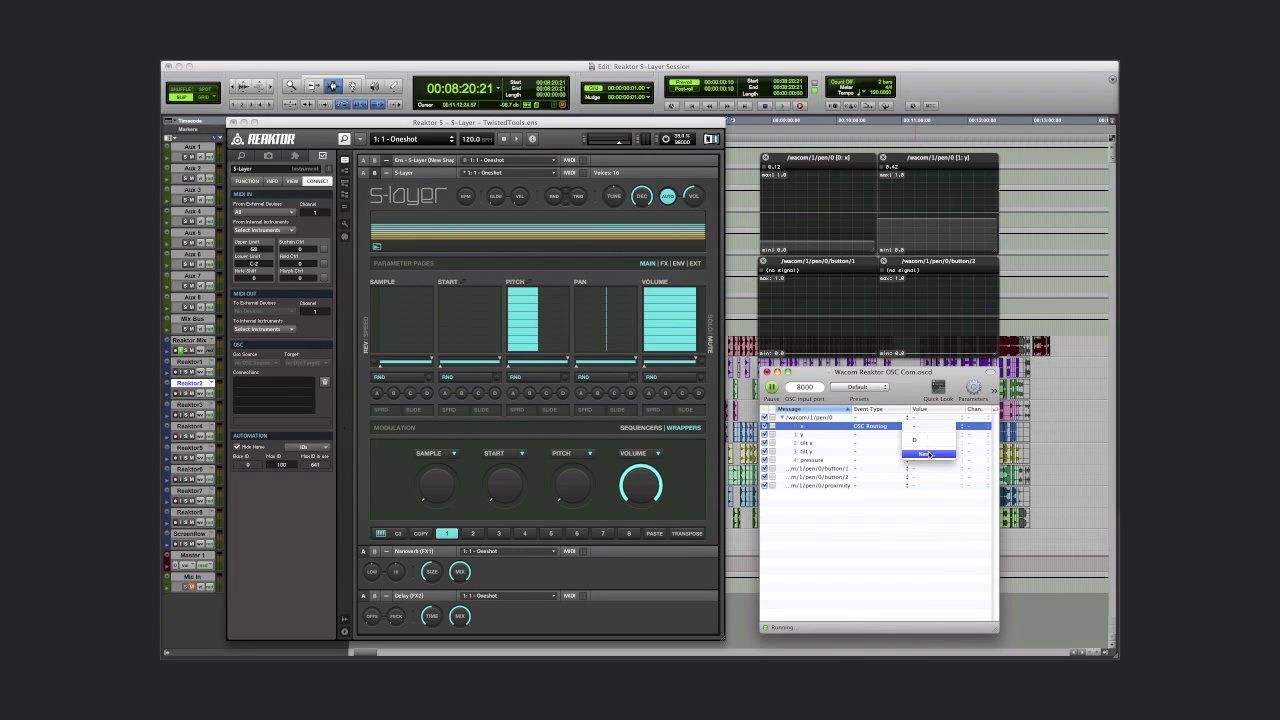
click(929, 456)
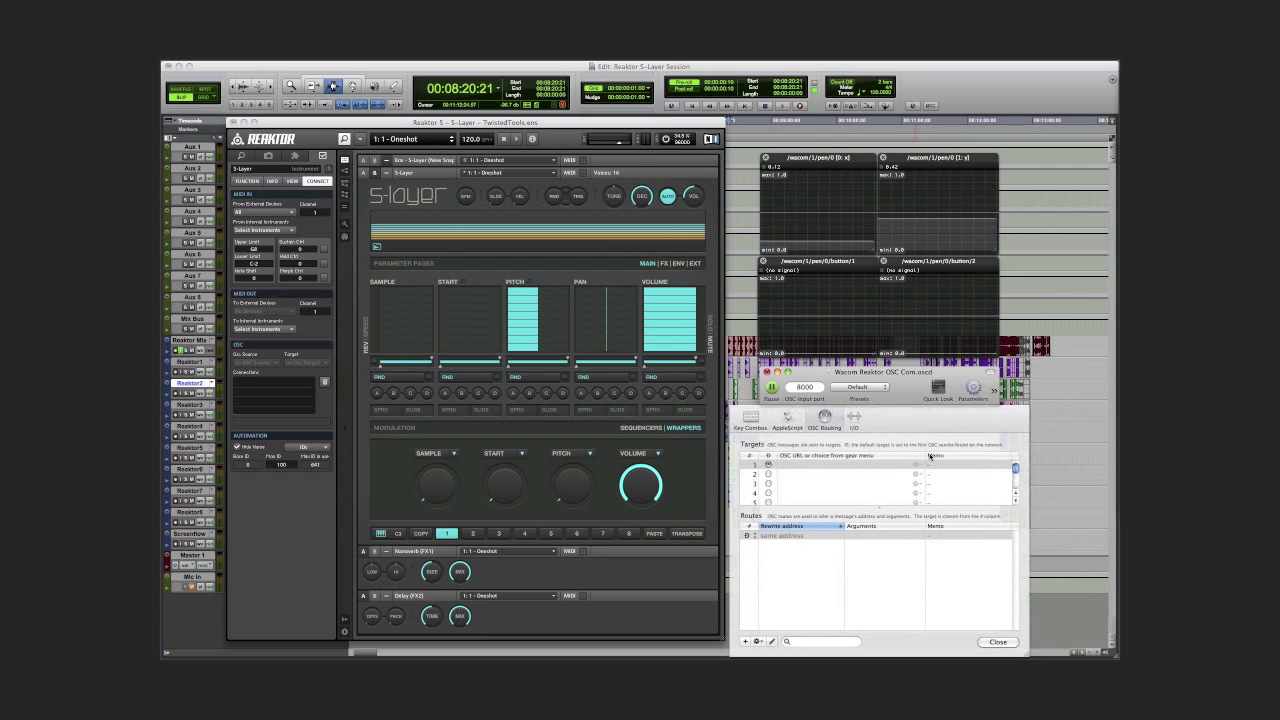
Step: Set the first OSC routing target to osc.udp://localhost:10000, starting from the localhost:1234 preset
click(918, 466)
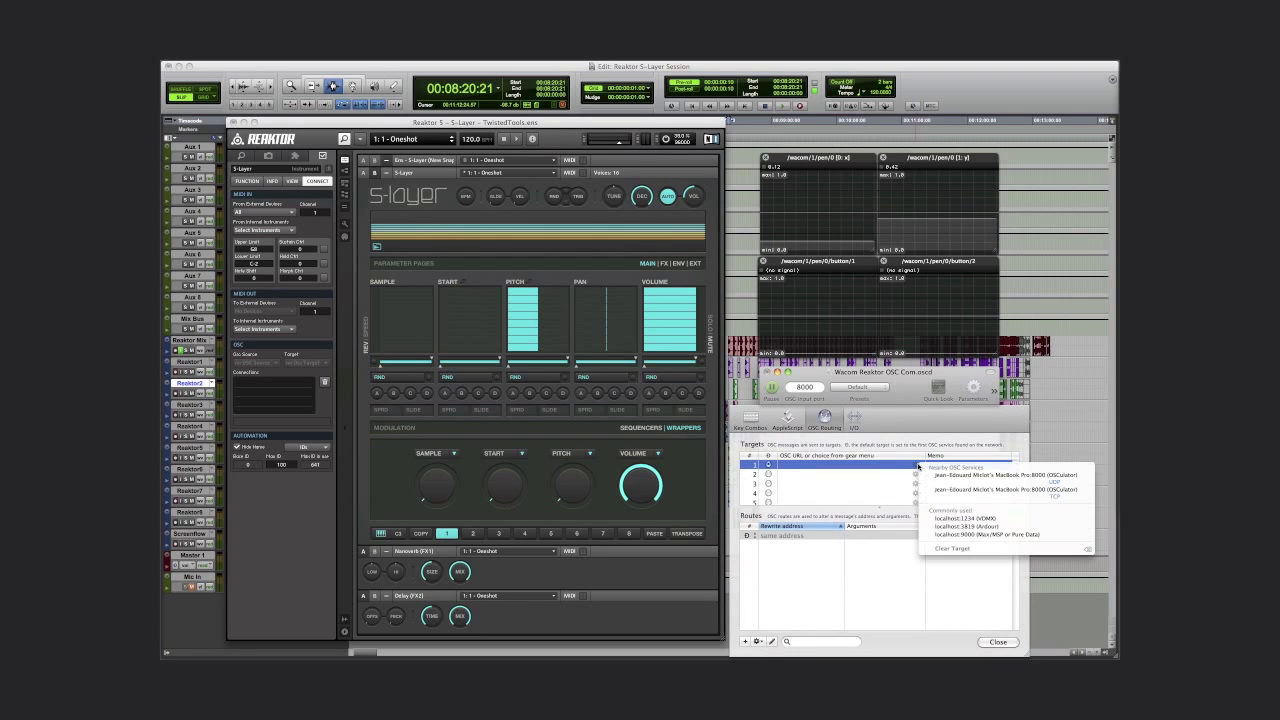
click(931, 519)
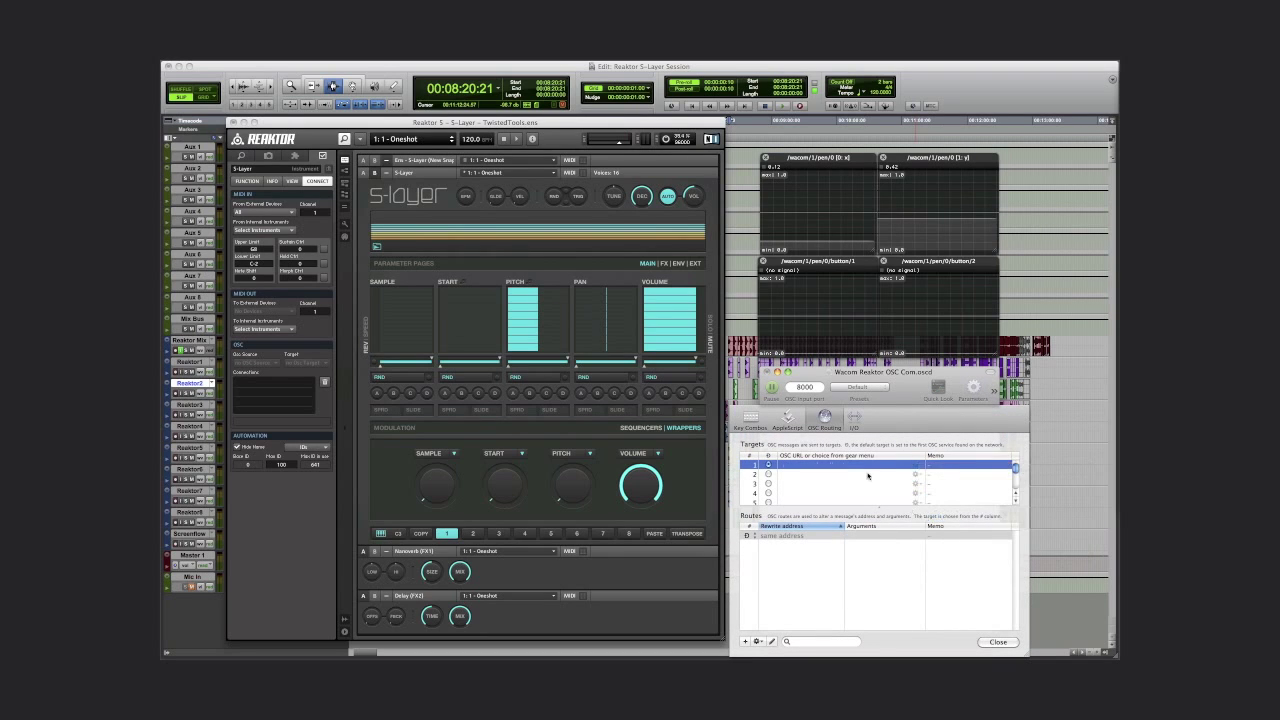
double_click(860, 466)
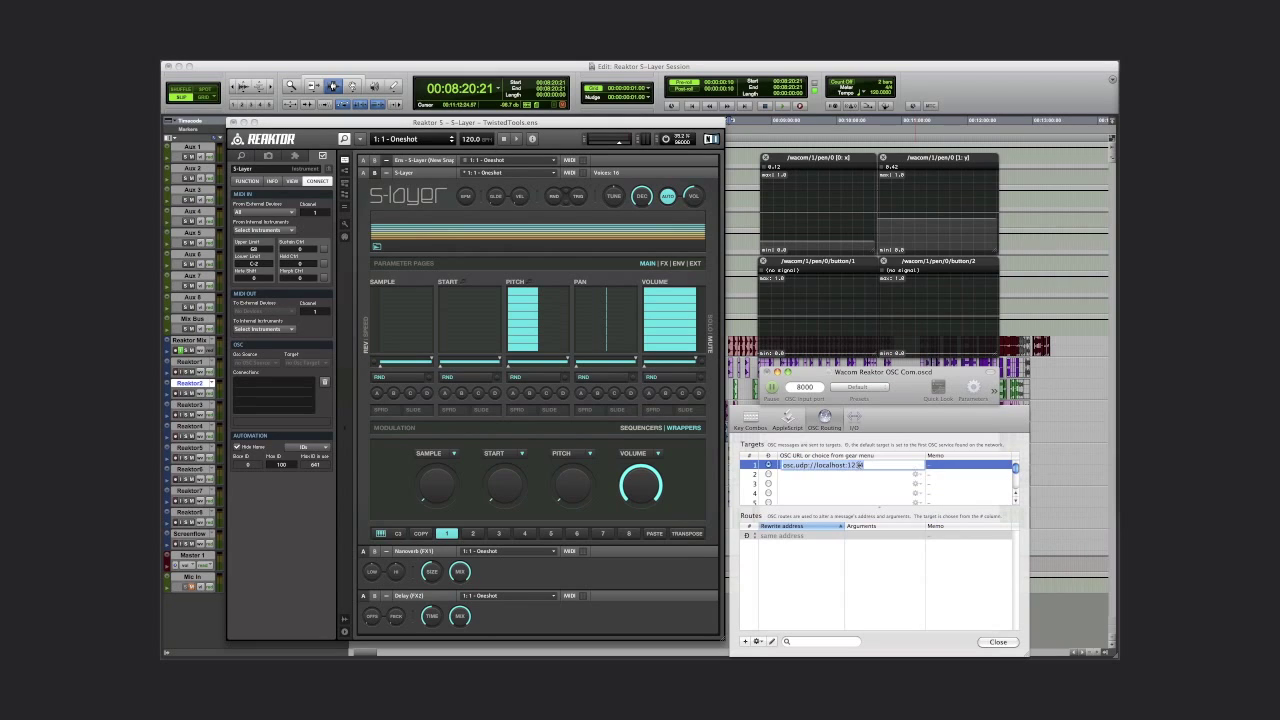
click(884, 465)
text(0000)
Step: Label the first OSC target with the memo Reaktor and close the routing parameters
click(938, 466)
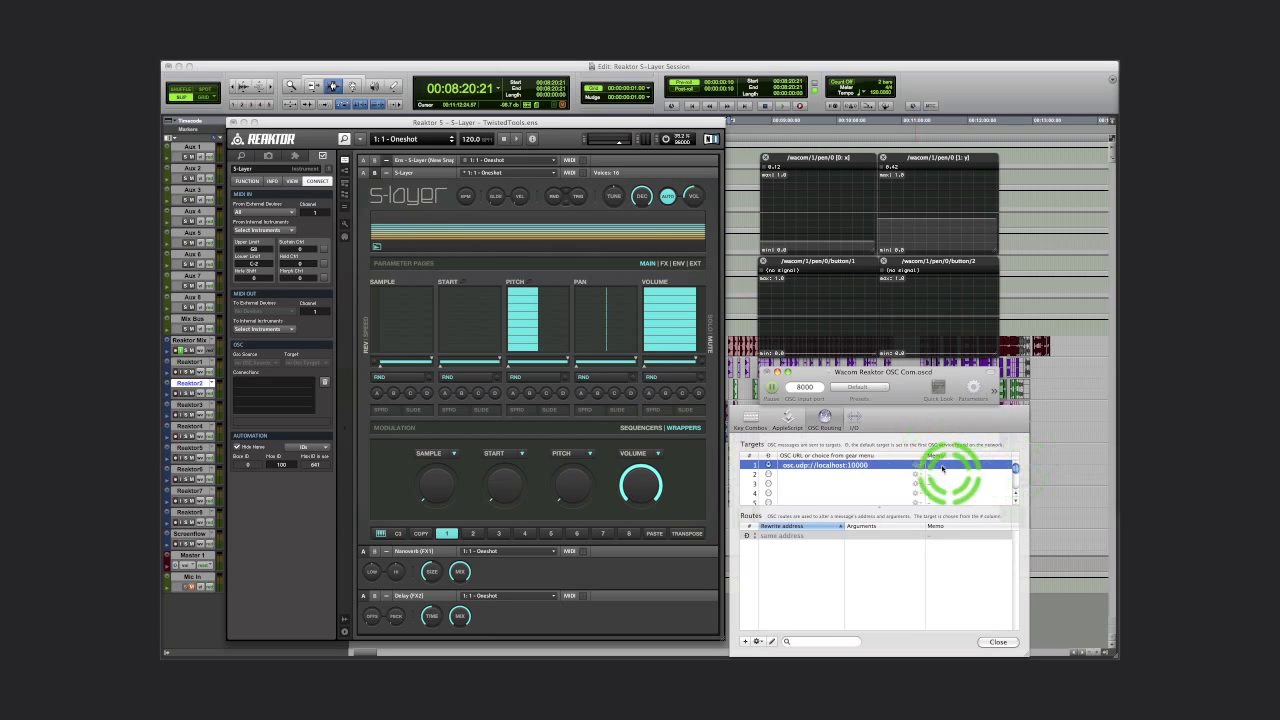
text(Reaktor)
key(Return)
click(916, 580)
click(998, 641)
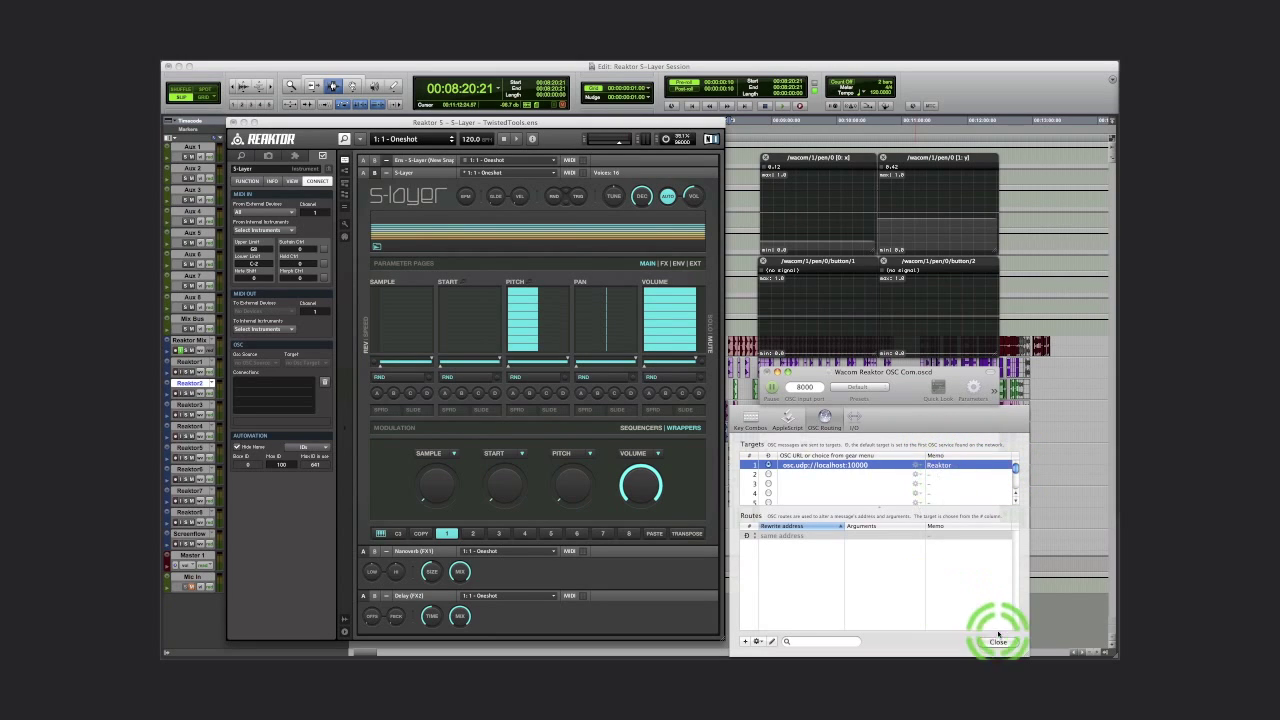
Step: Assign OSC Routing with the existing default route to the pen's y, button/1 and button/2 messages together
click(805, 436)
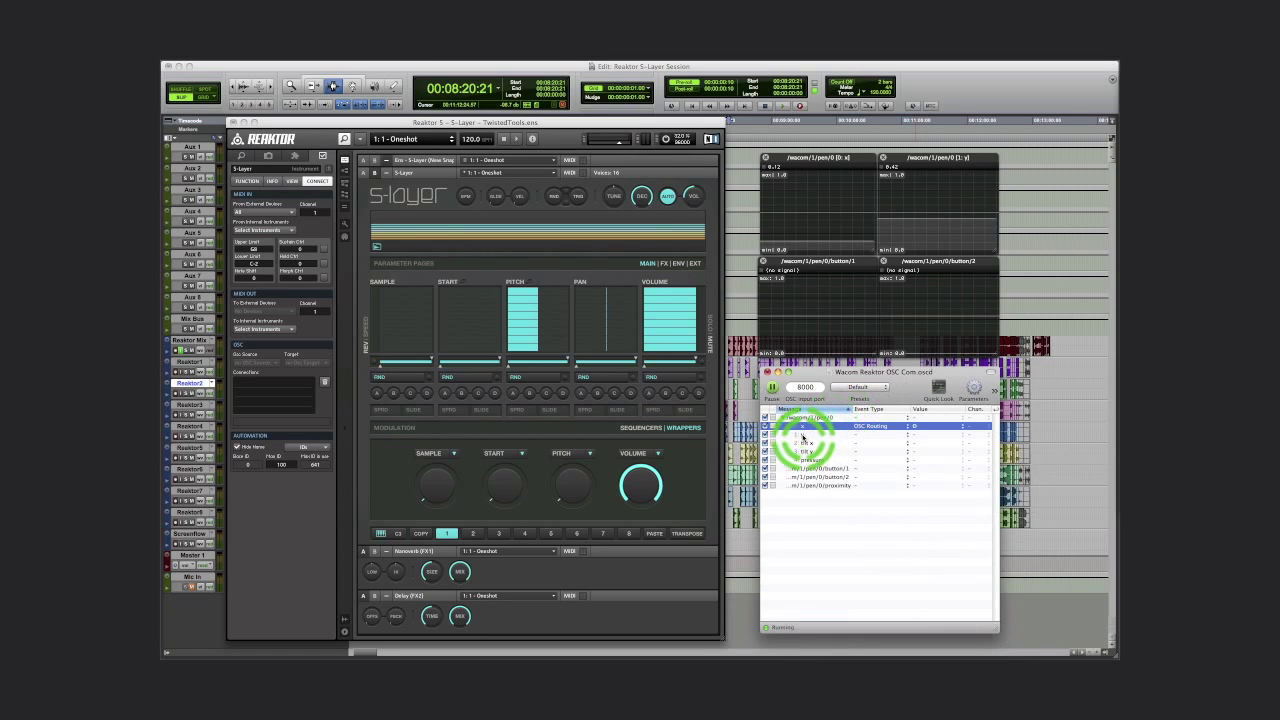
super+click(819, 469)
super+click(822, 477)
click(861, 434)
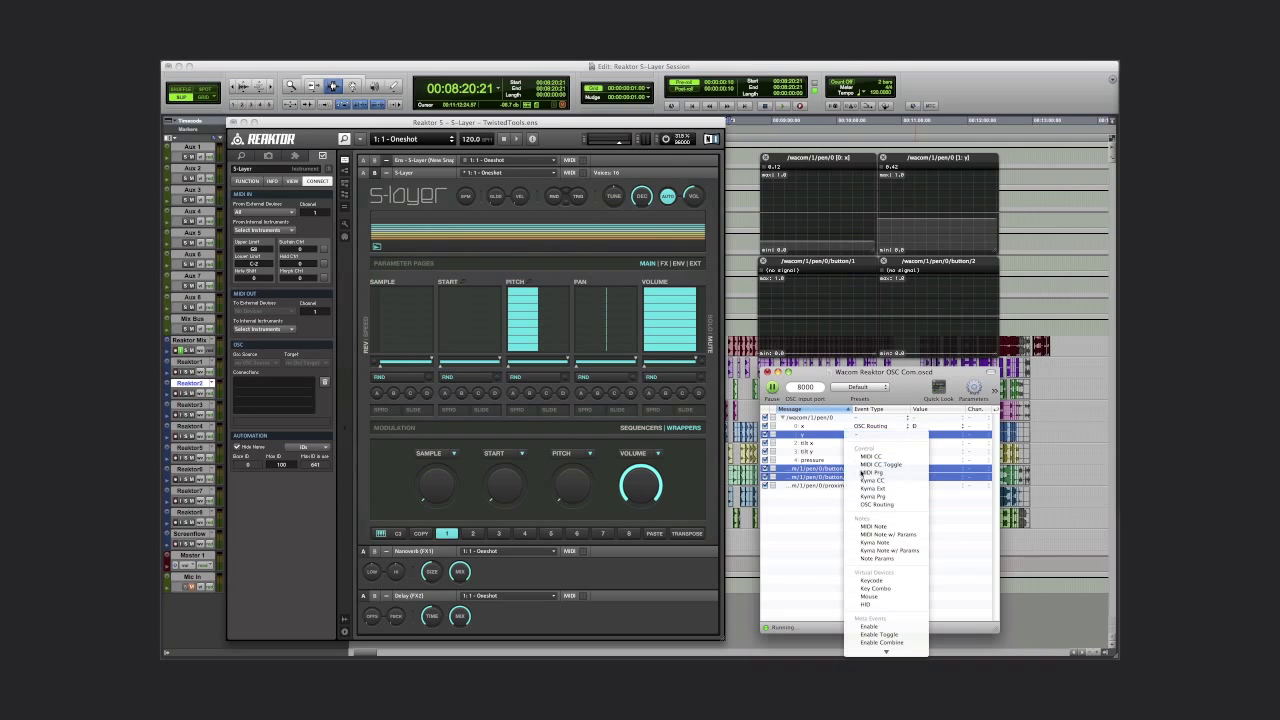
click(868, 507)
click(914, 436)
click(915, 446)
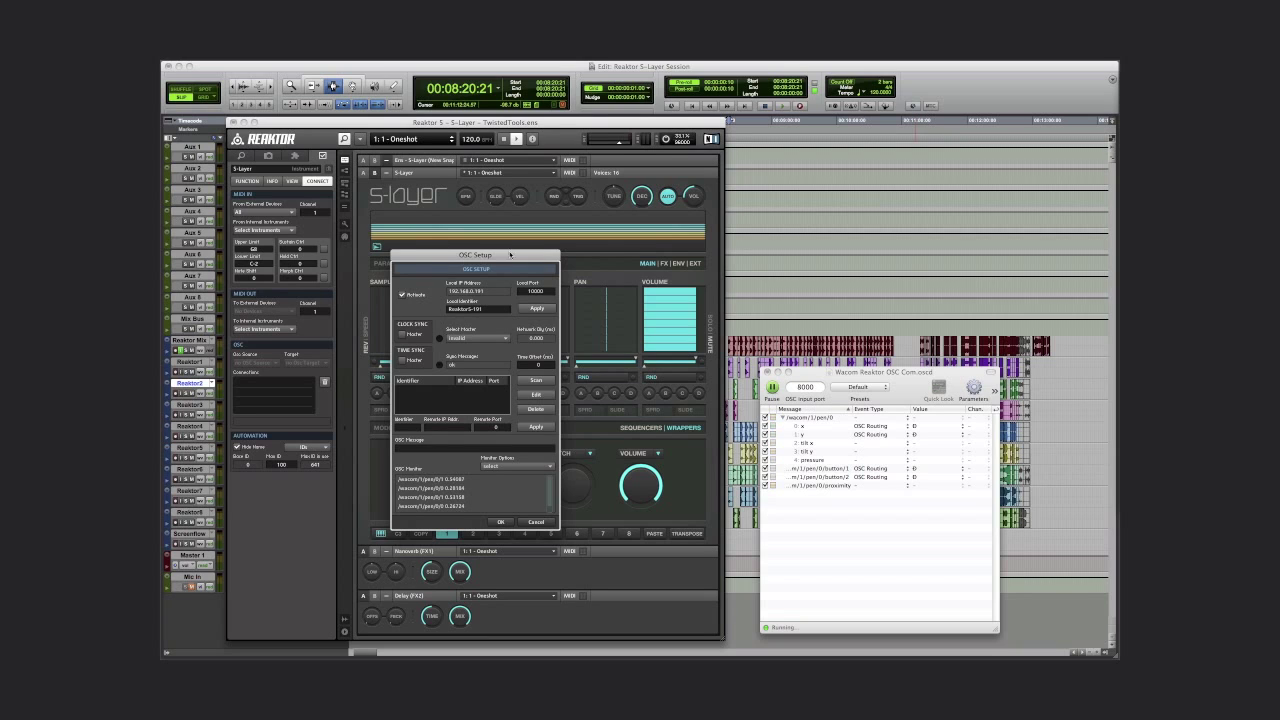
Step: Confirm the OSC setup in Reaktor and connect the Pitch modulation knob to OSC source /wacom/1/pen/0/0
click(501, 521)
click(590, 485)
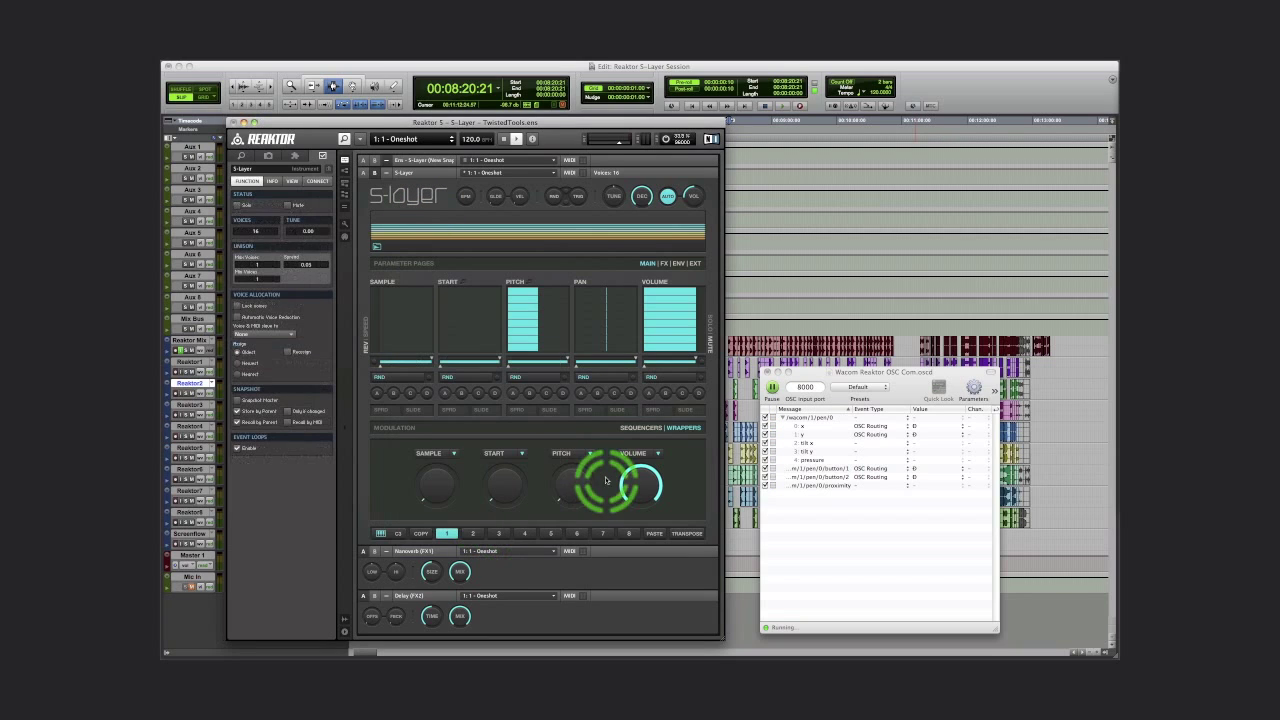
right_click(571, 486)
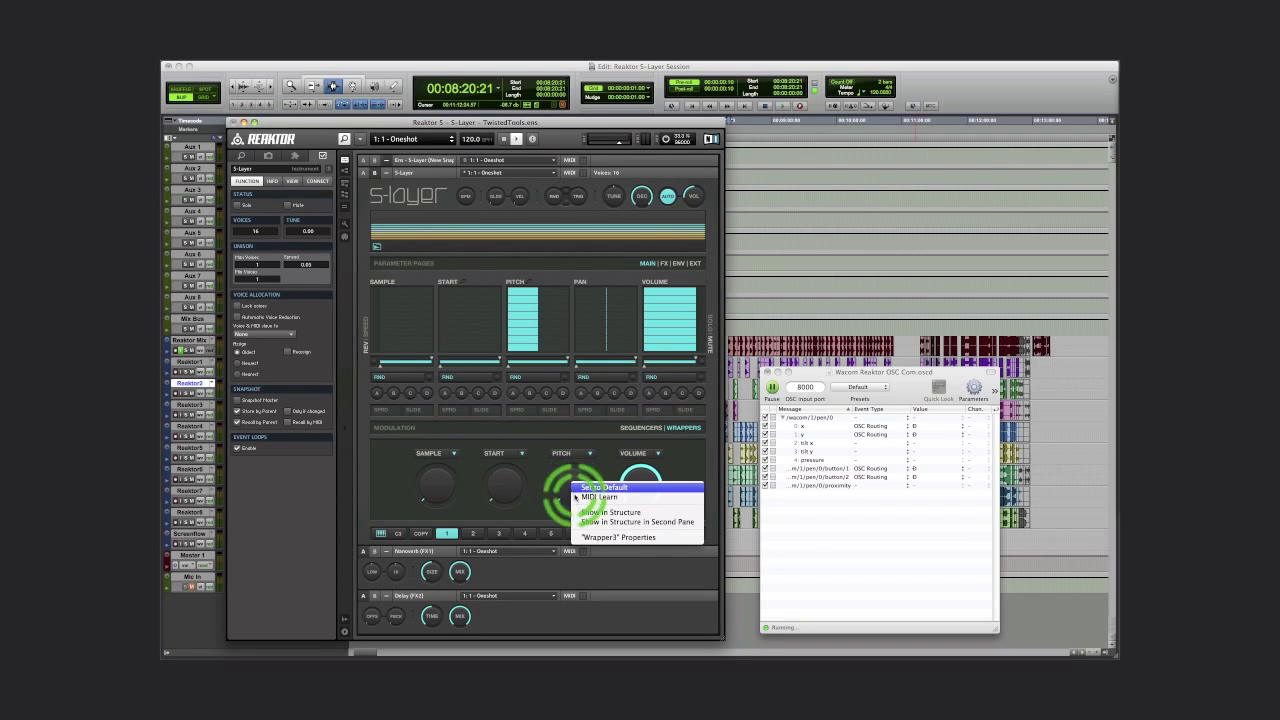
click(615, 537)
click(317, 181)
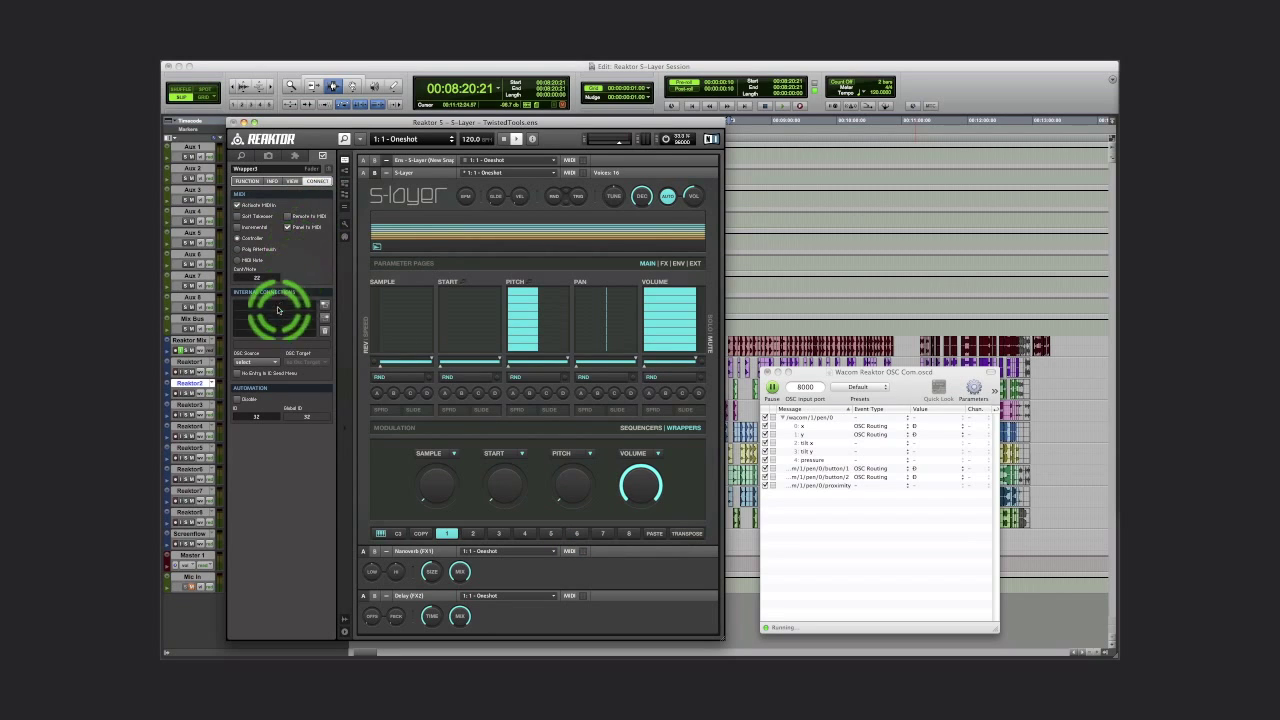
click(251, 364)
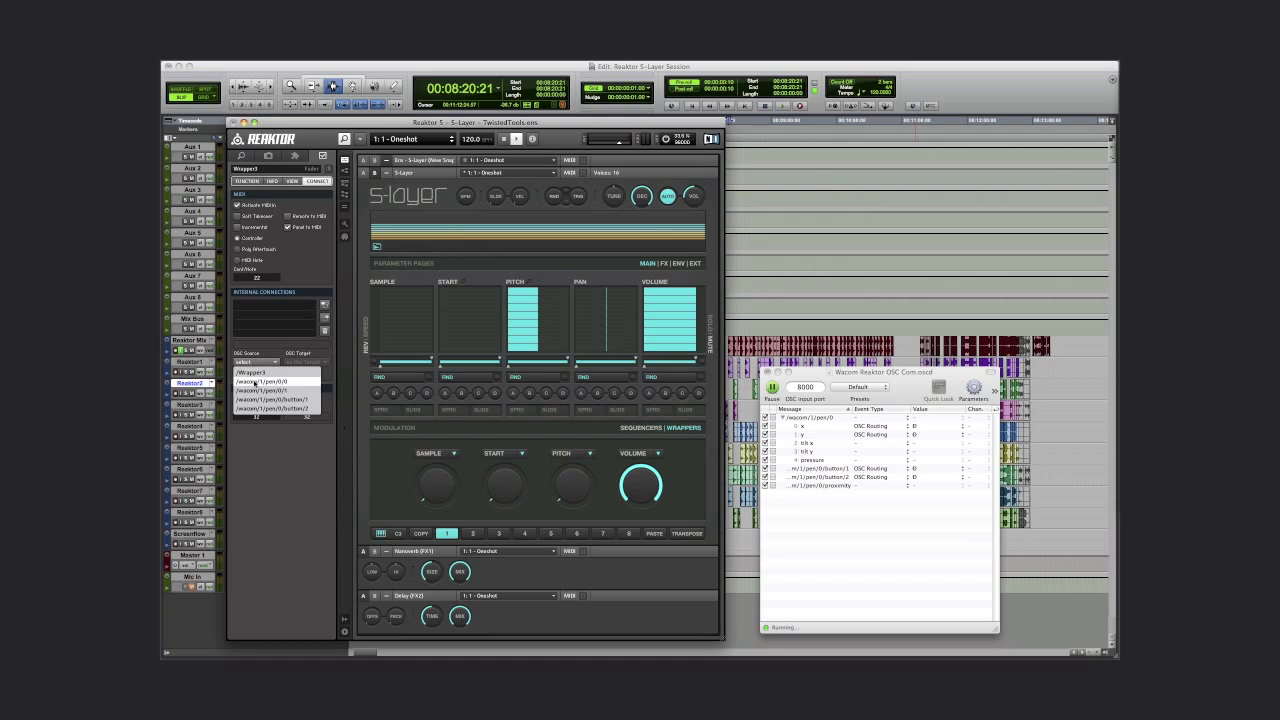
click(254, 382)
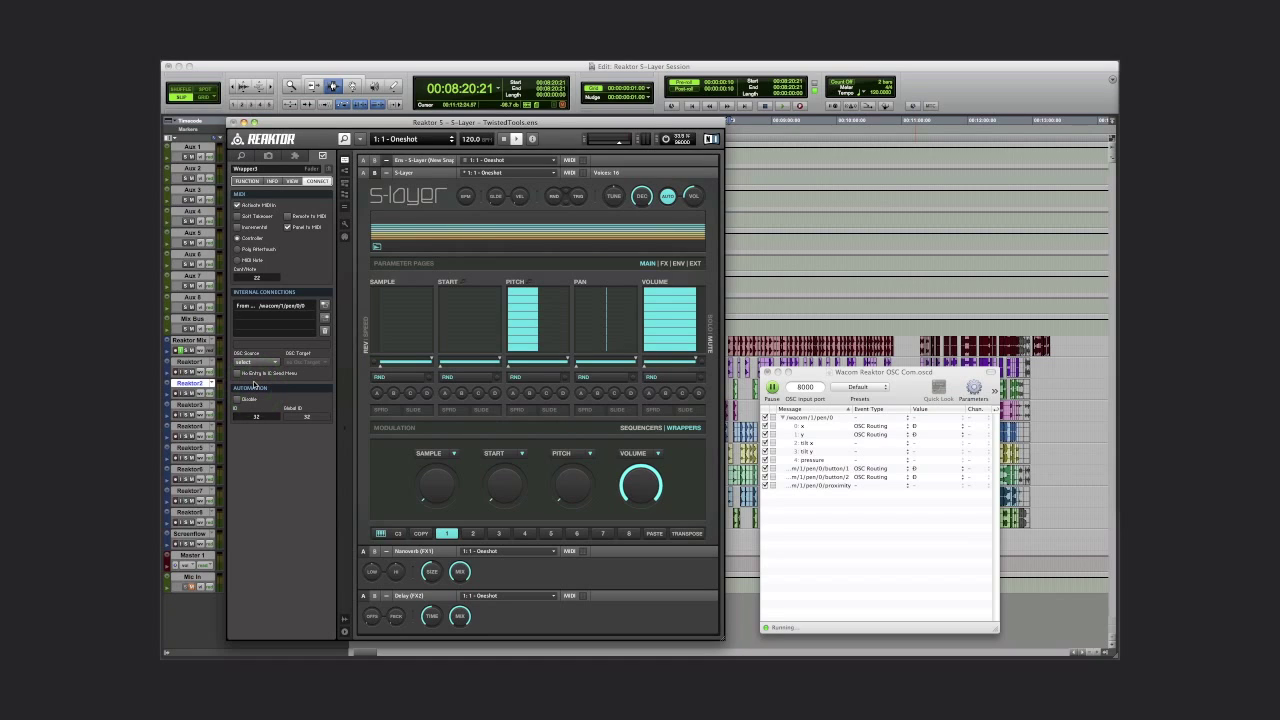
Step: Connect the Start modulation knob to OSC source /wacom/1/pen/0/1
click(848, 522)
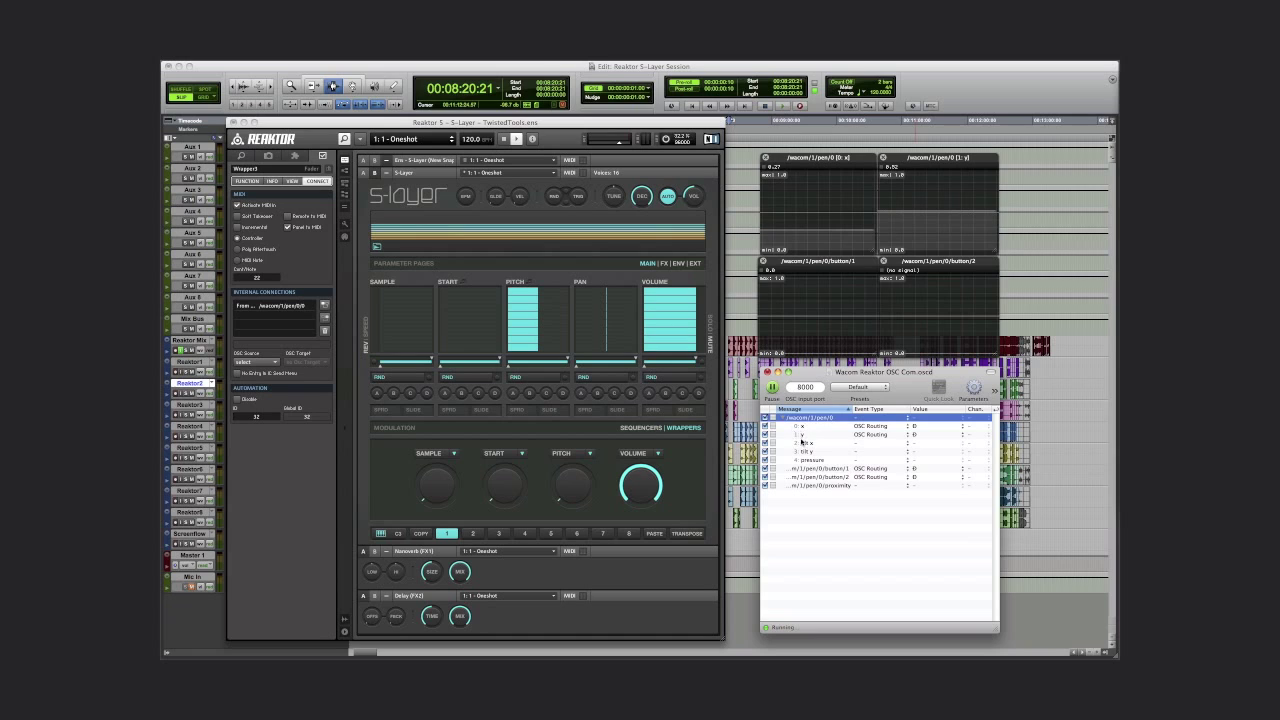
right_click(500, 483)
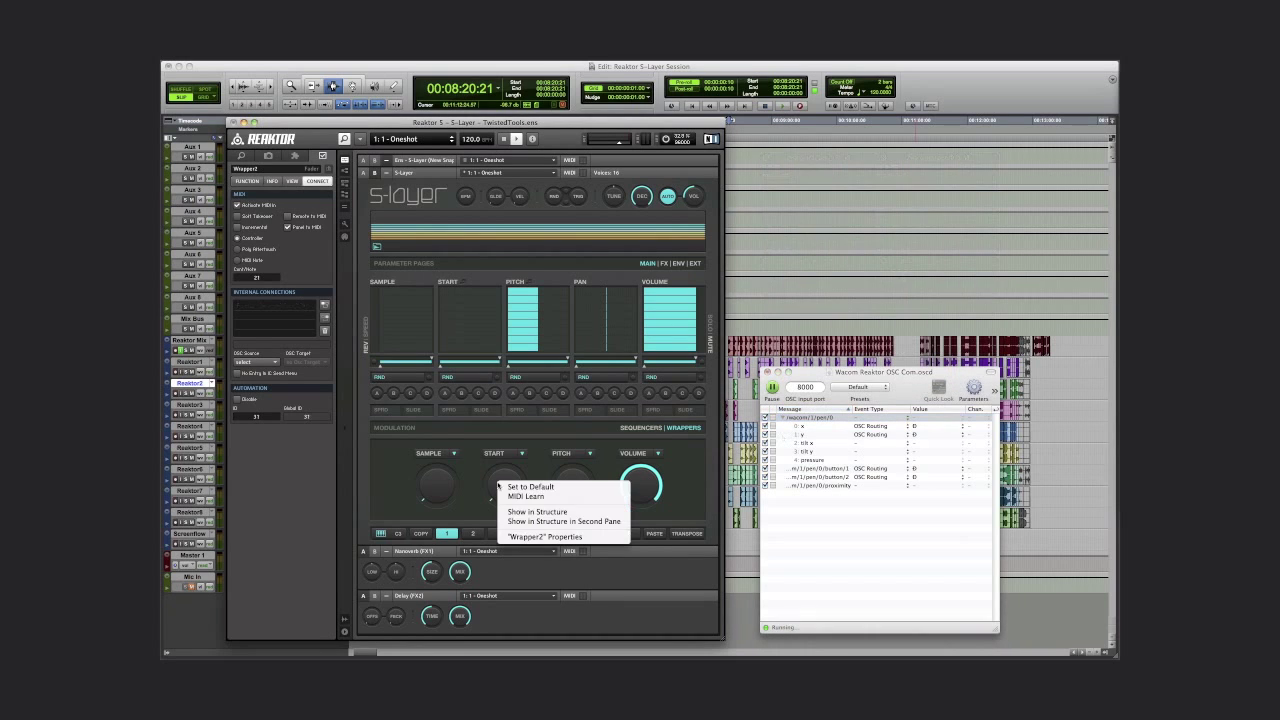
click(520, 537)
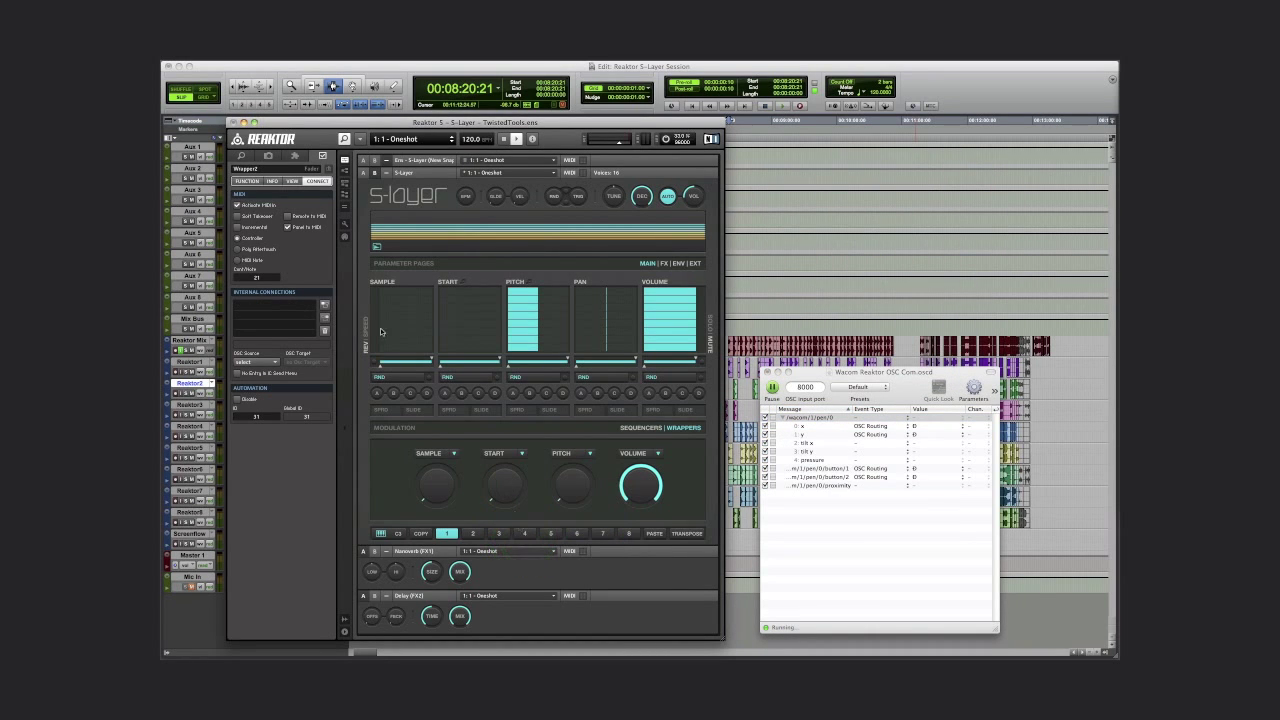
click(247, 361)
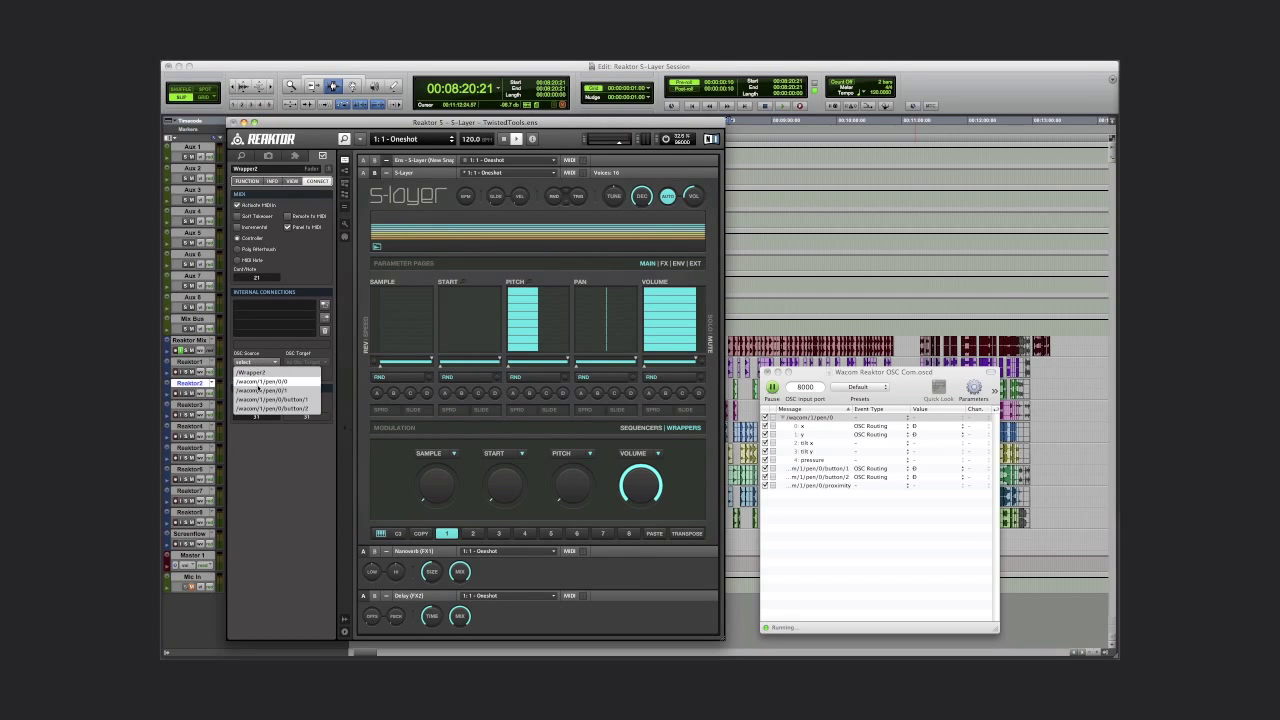
click(258, 390)
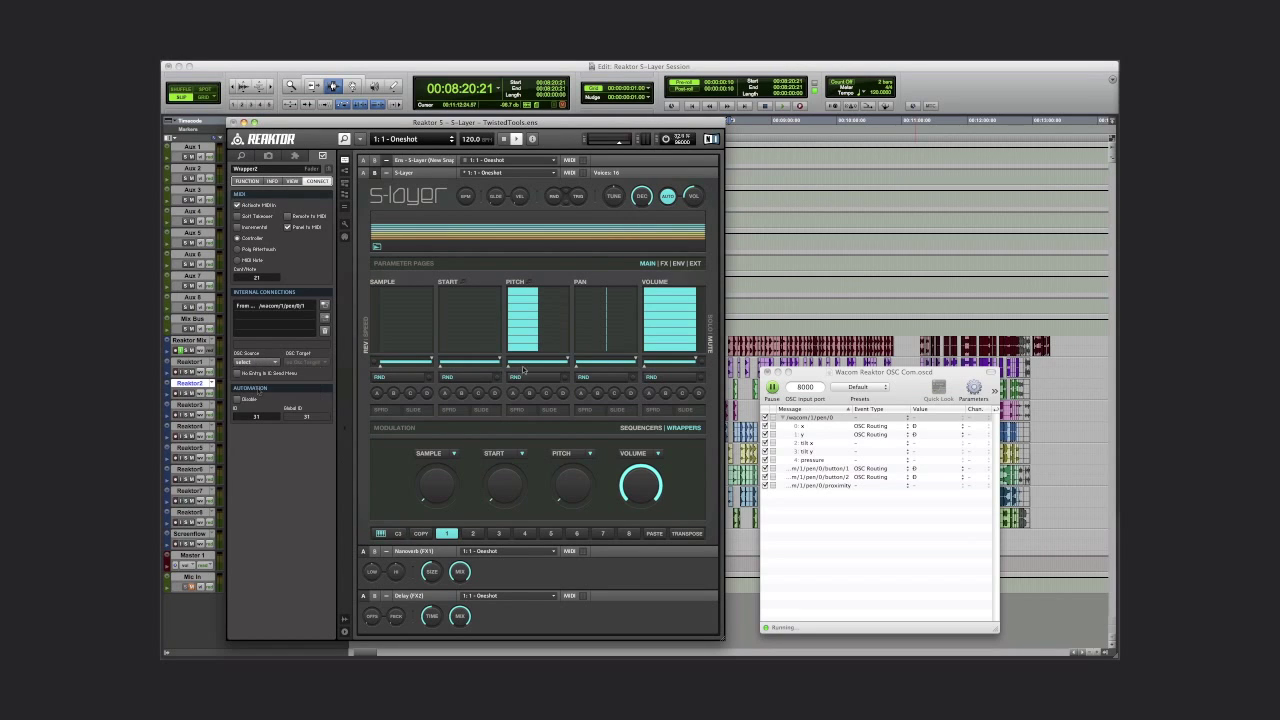
Step: Connect S-Layer's Master Trigger button to OSC source /wacom/1/pen/0/button/1
click(577, 197)
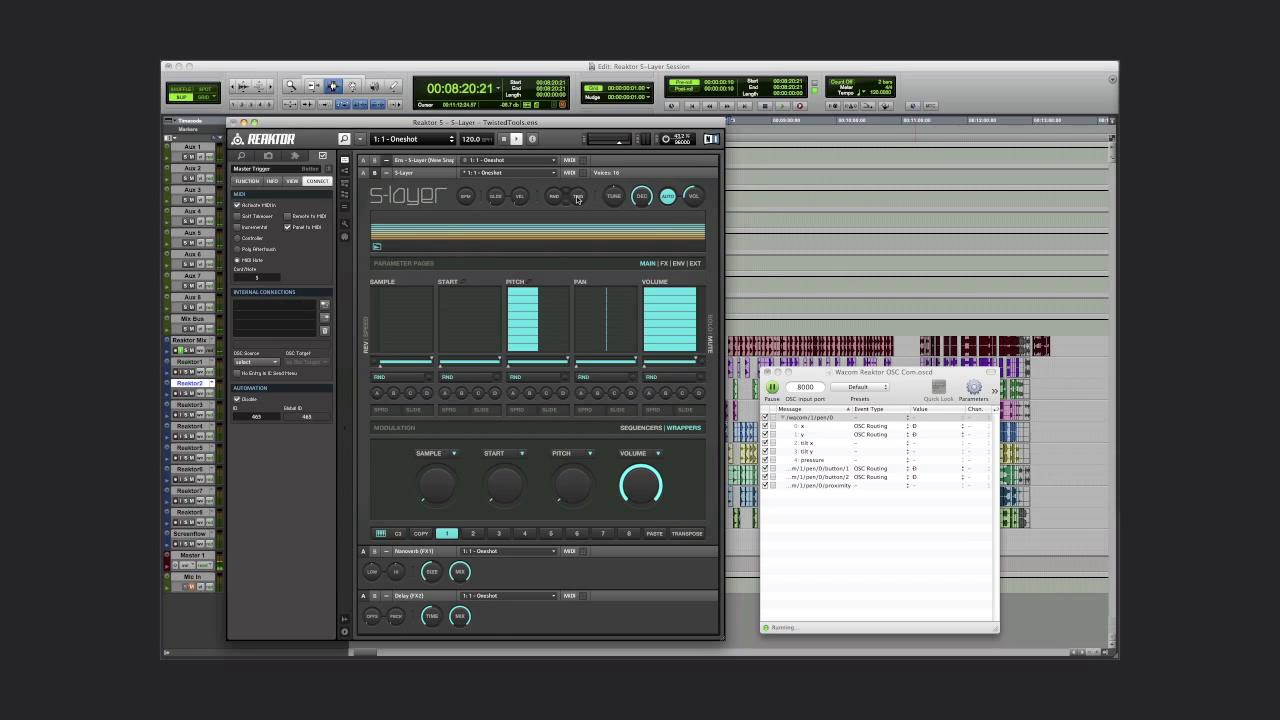
click(260, 362)
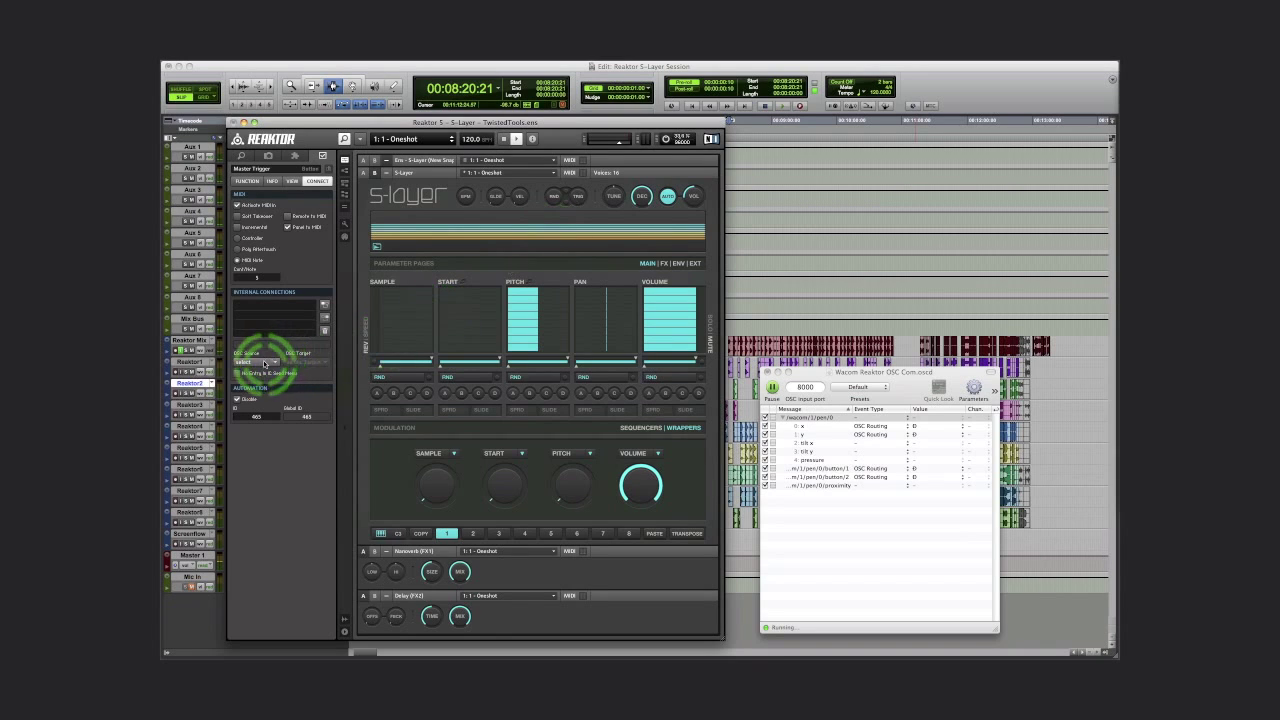
click(270, 401)
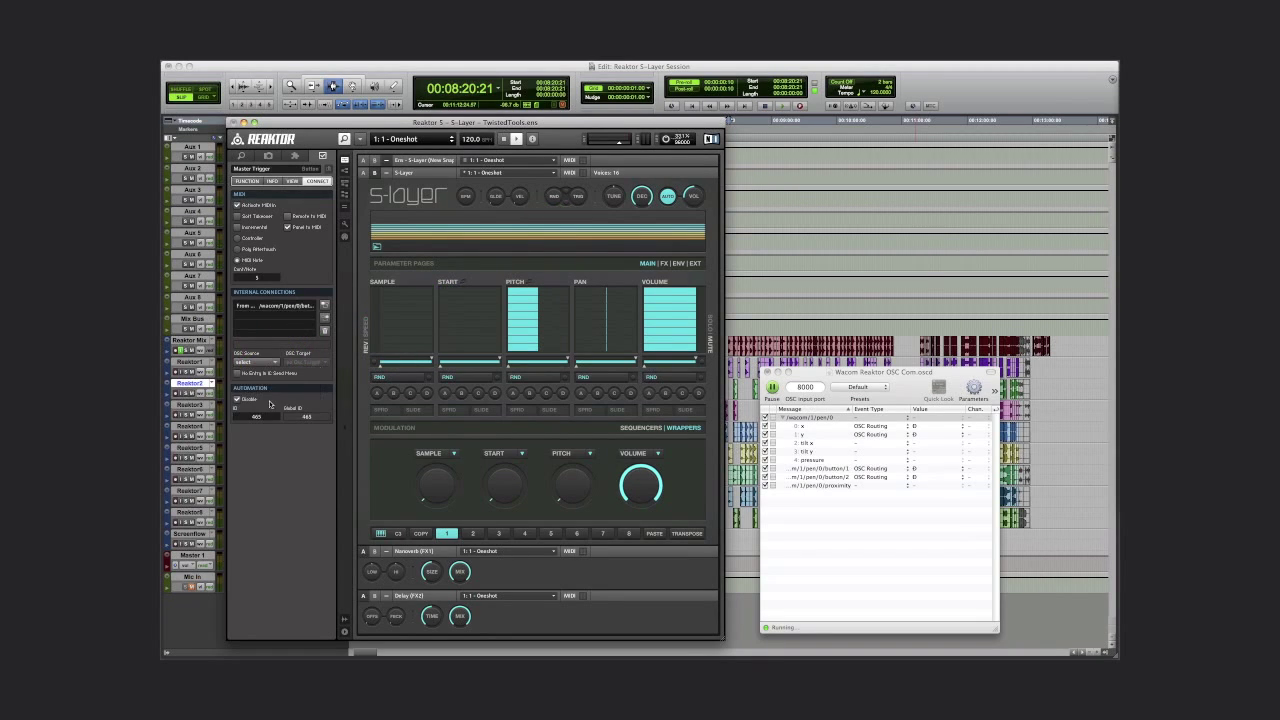
Step: Connect S-Layer's Master Rnd button to OSC source /wacom/1/pen/0/button/2
click(553, 197)
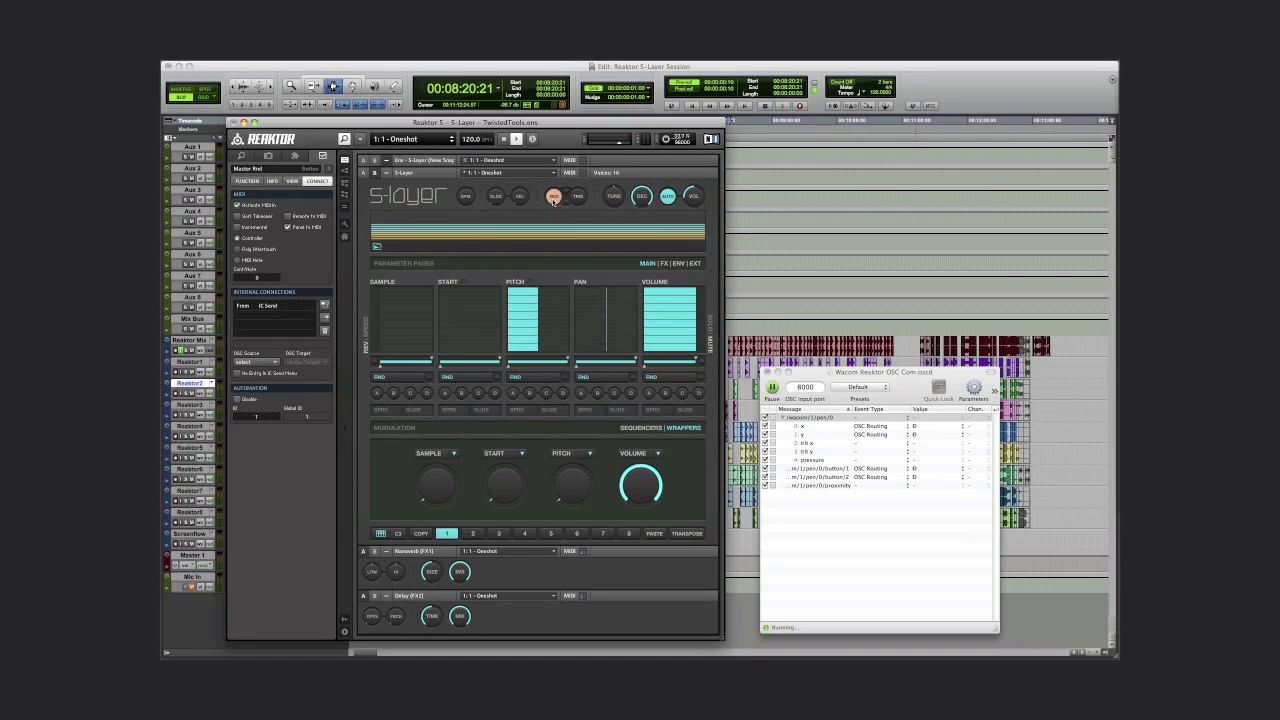
click(267, 363)
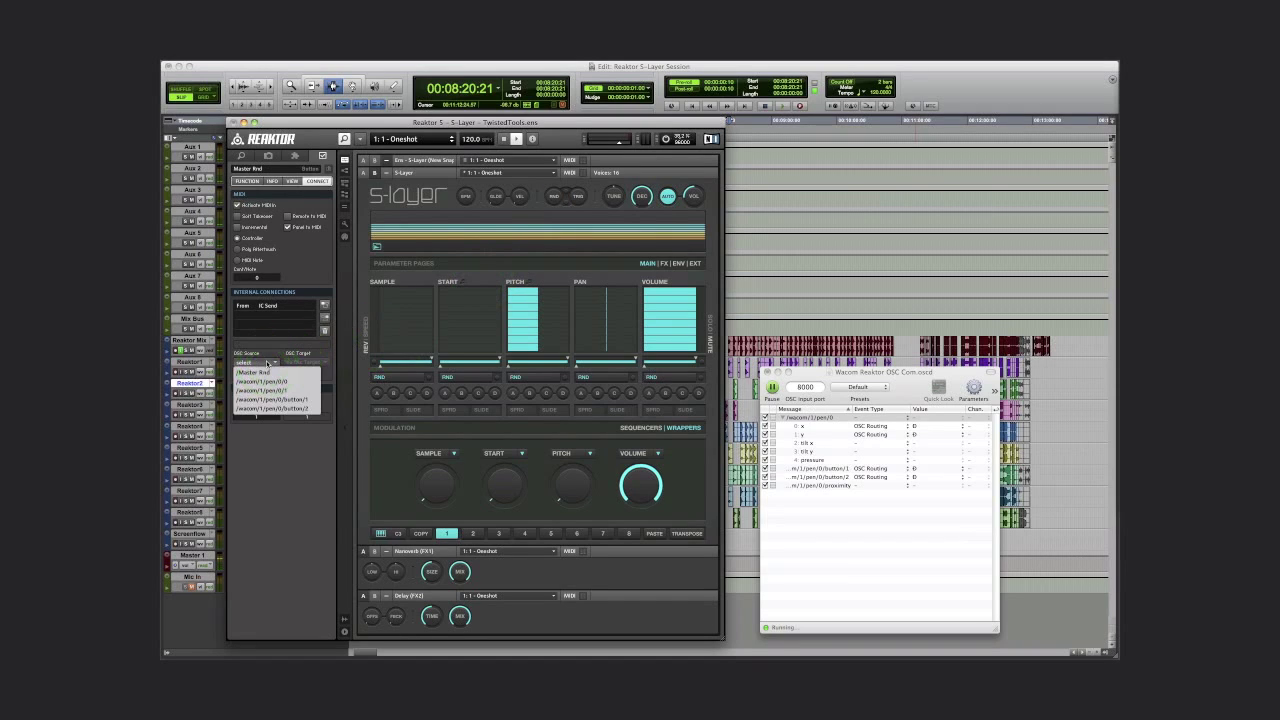
click(269, 404)
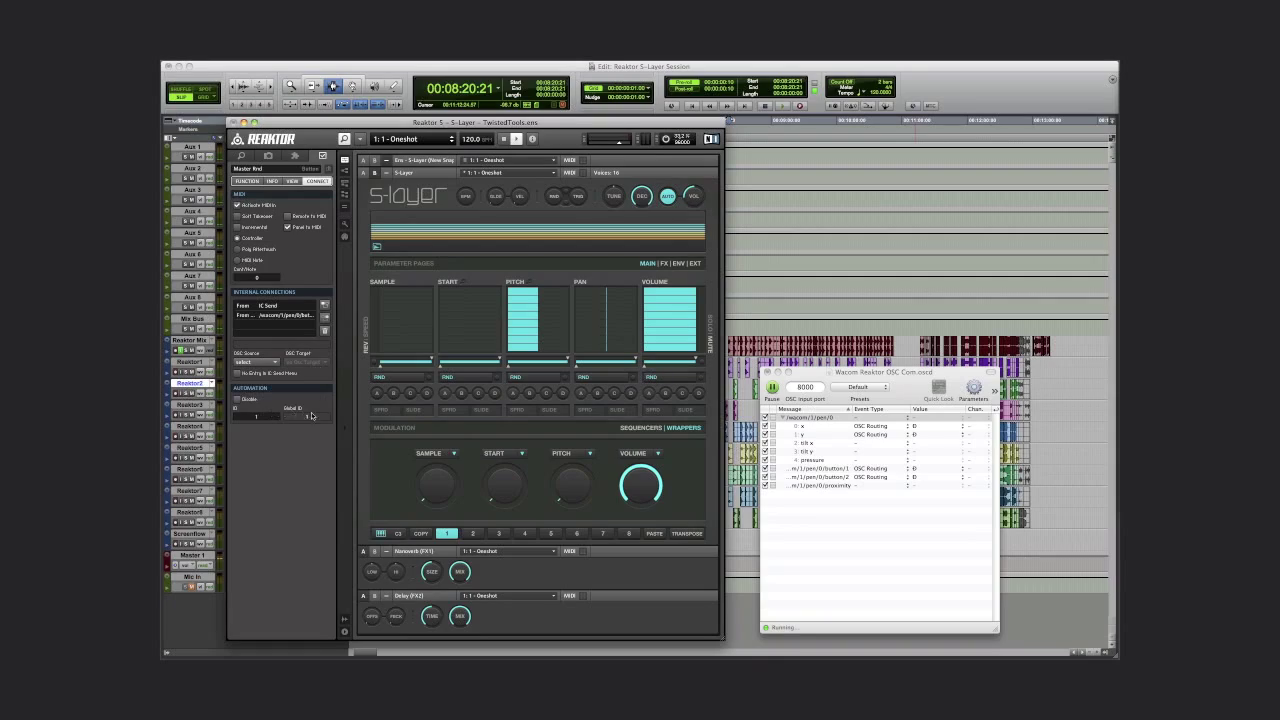
click(522, 419)
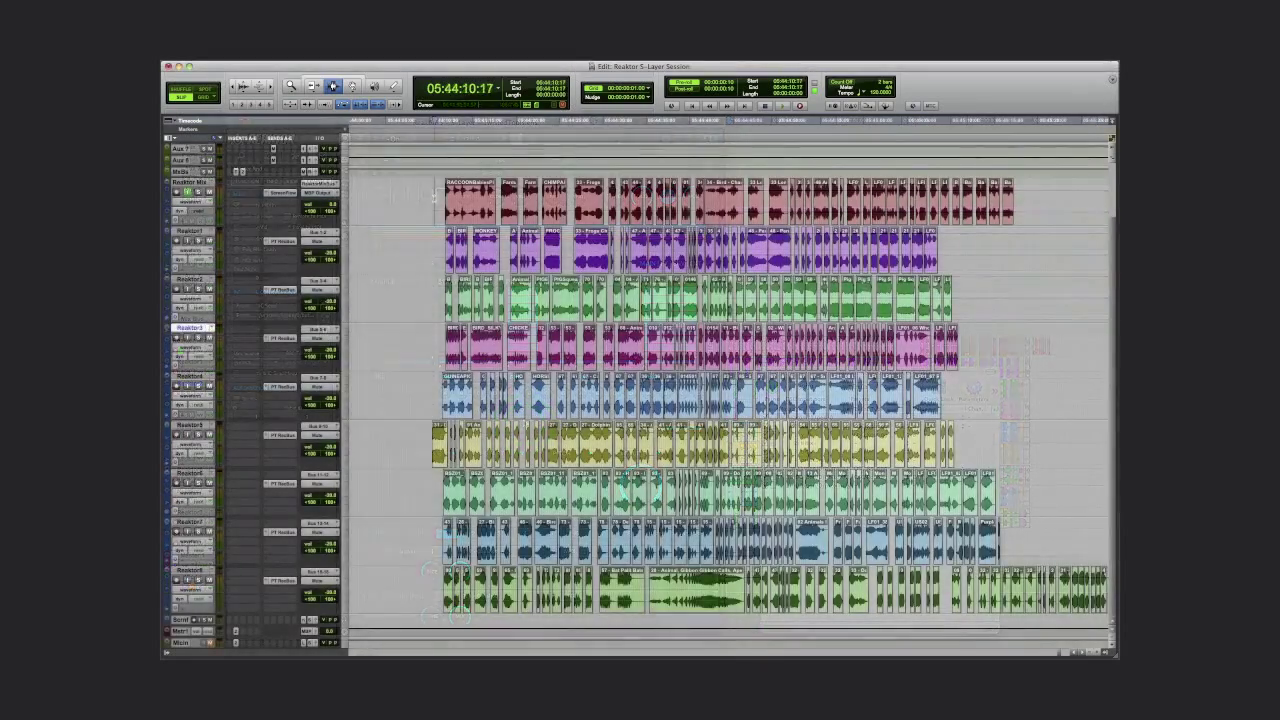
Step: Select the clips across the Reaktor tracks in Pro Tools and look through the wav files in the Lib folder
drag(436, 178, 1072, 614)
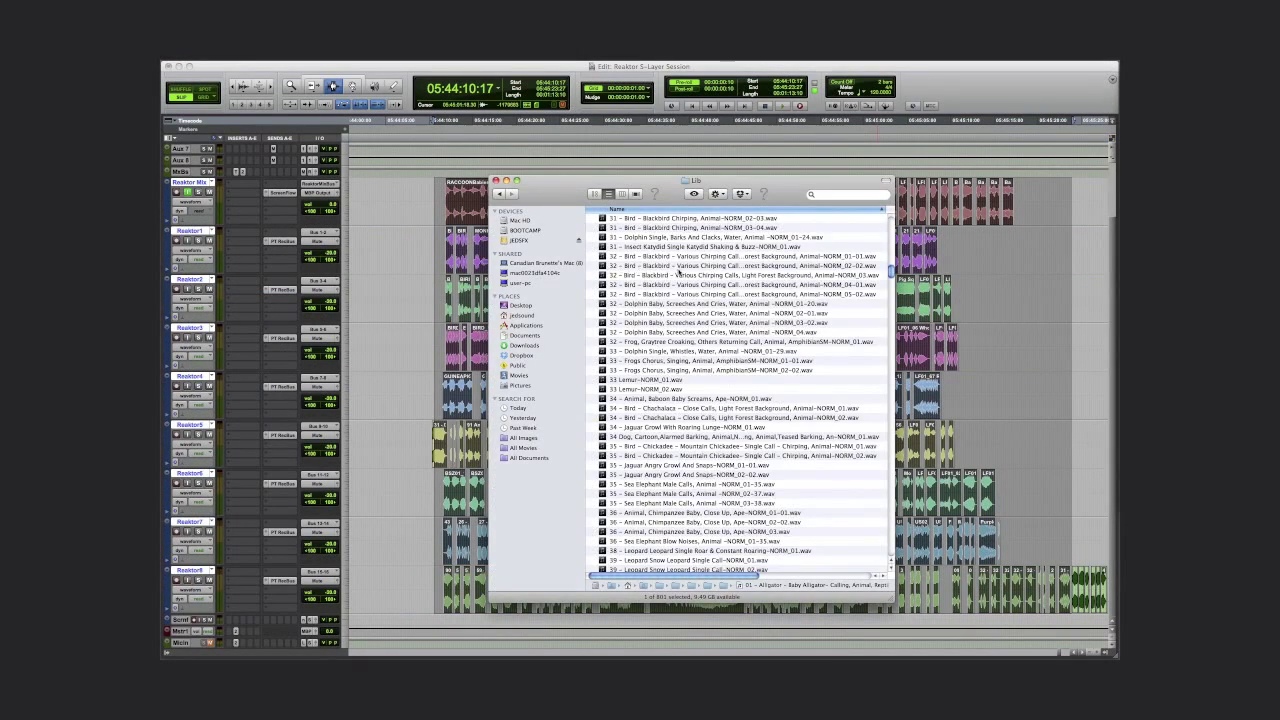
scroll(679, 272, down, 20)
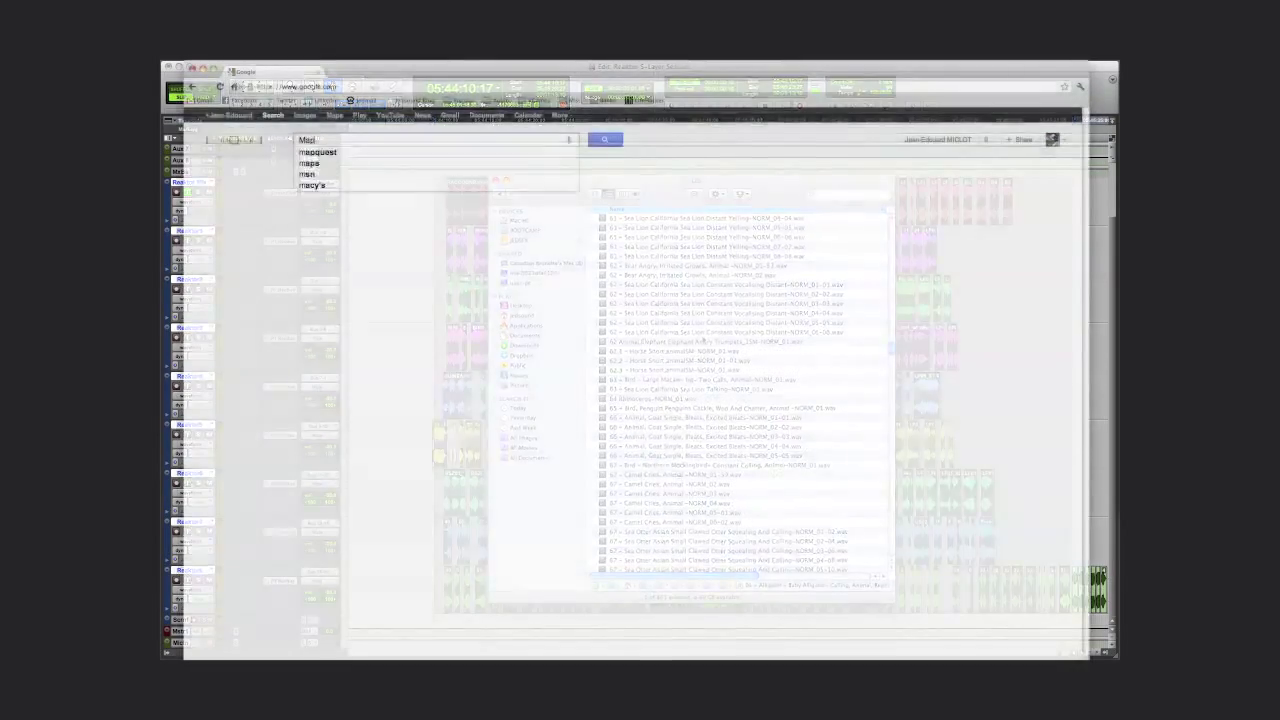
Step: Search the web for Map file builder, open the Reaktor Sample Map Generator page and locate the MapFileBuilder.jar download
text(e builder)
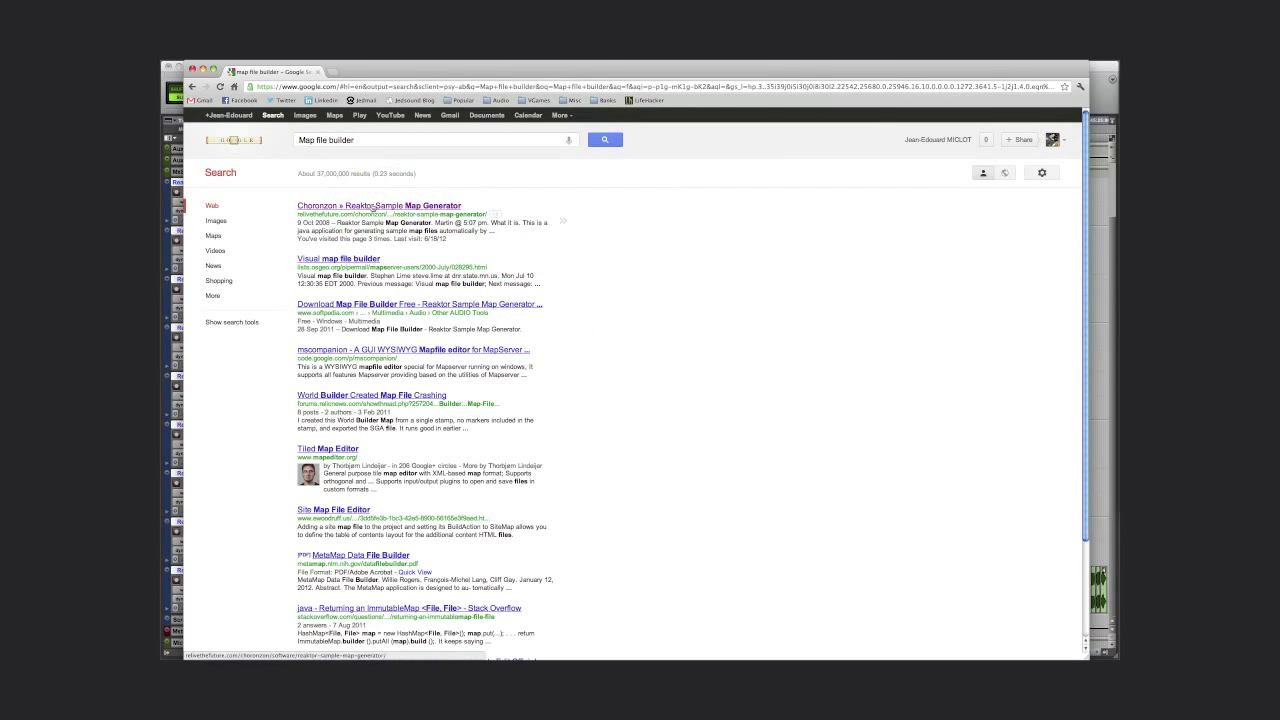
click(376, 207)
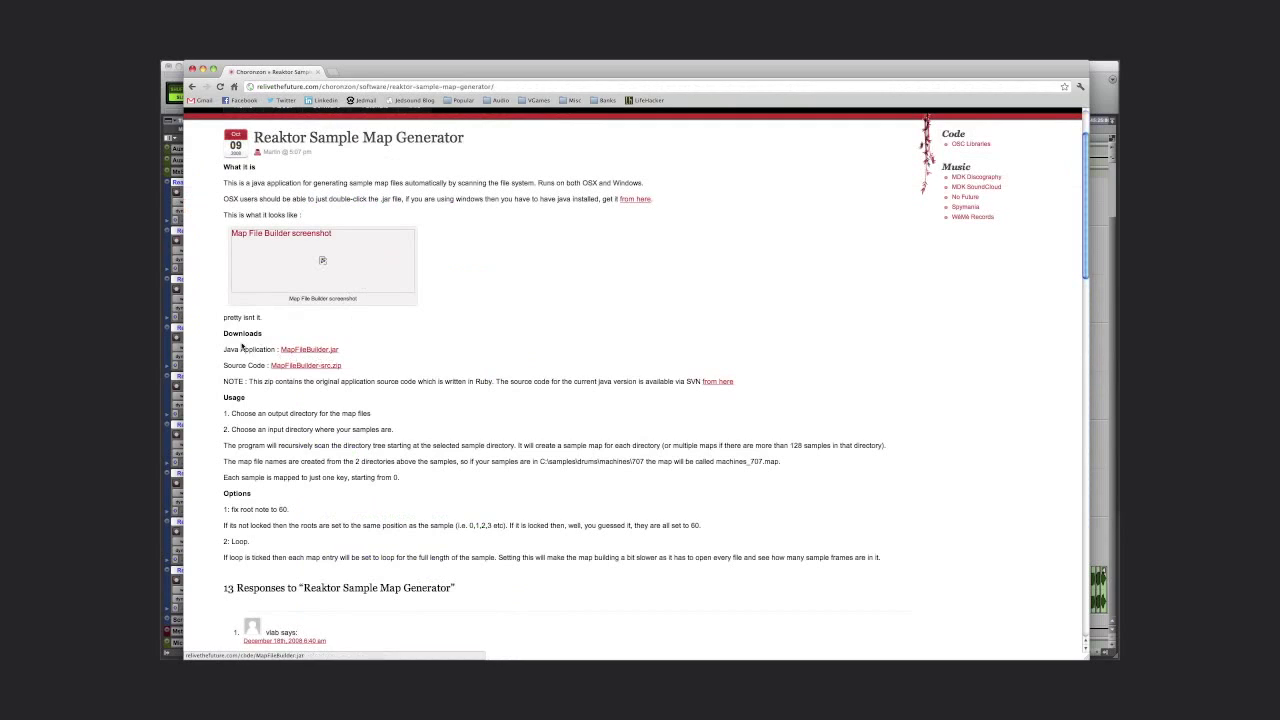
drag(280, 350, 344, 350)
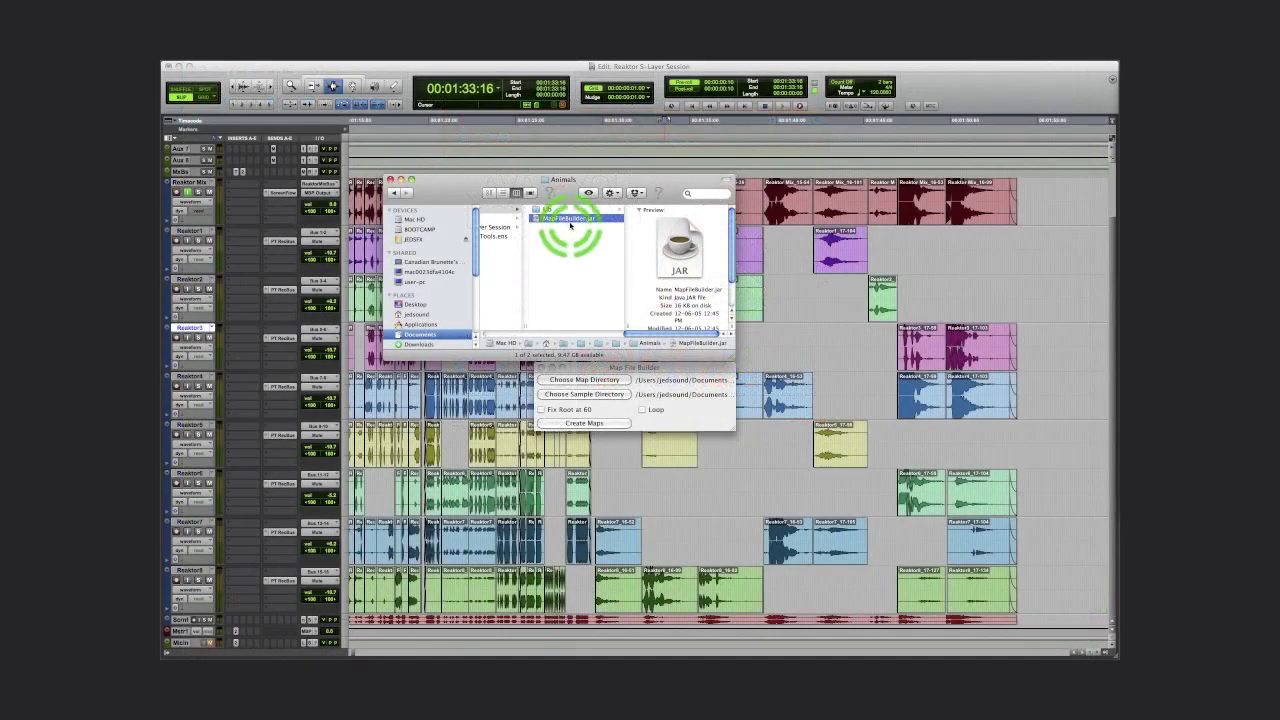
Step: Choose the Animals folder inside S-Layer as the sample directory in Map File Builder
click(611, 369)
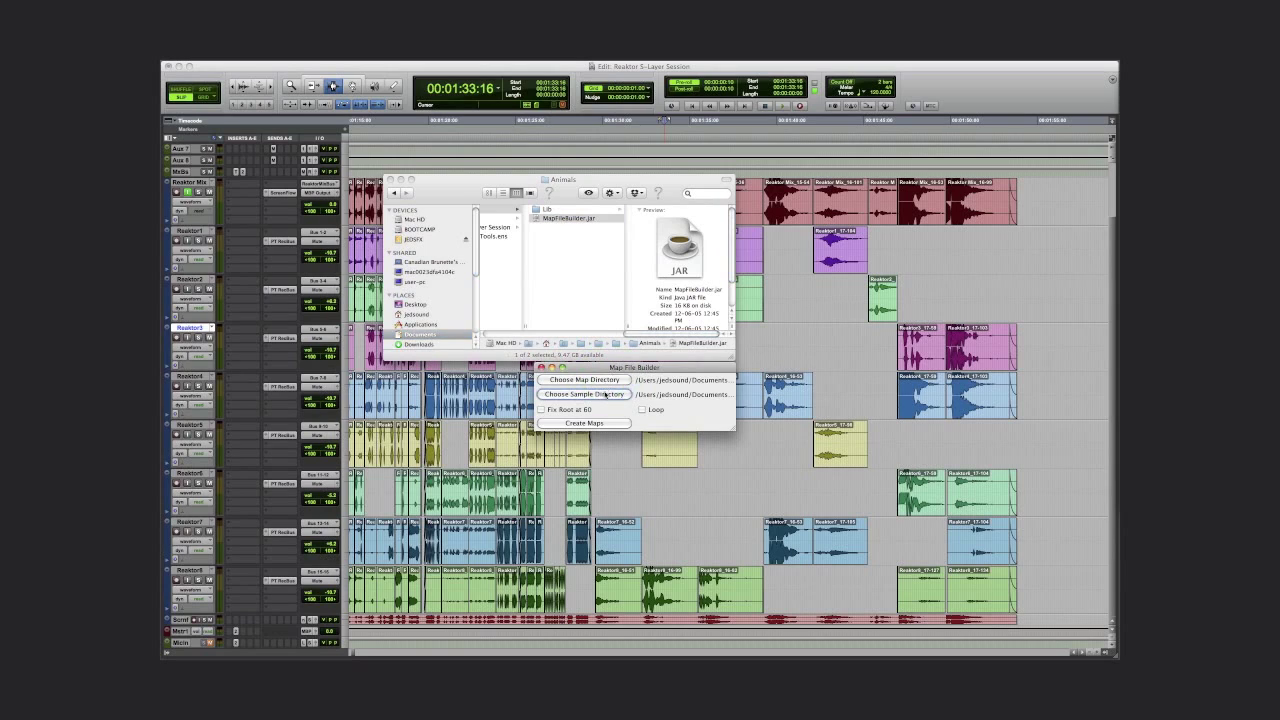
click(606, 396)
double_click(526, 341)
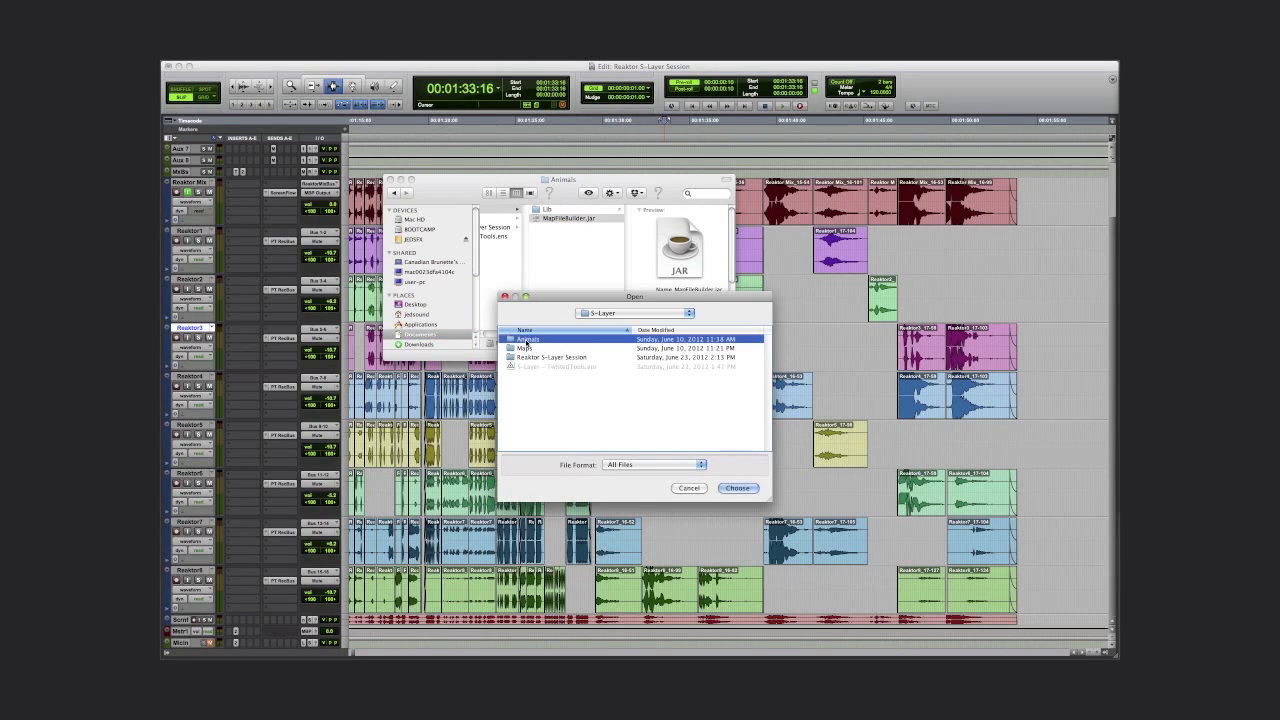
click(528, 341)
click(736, 488)
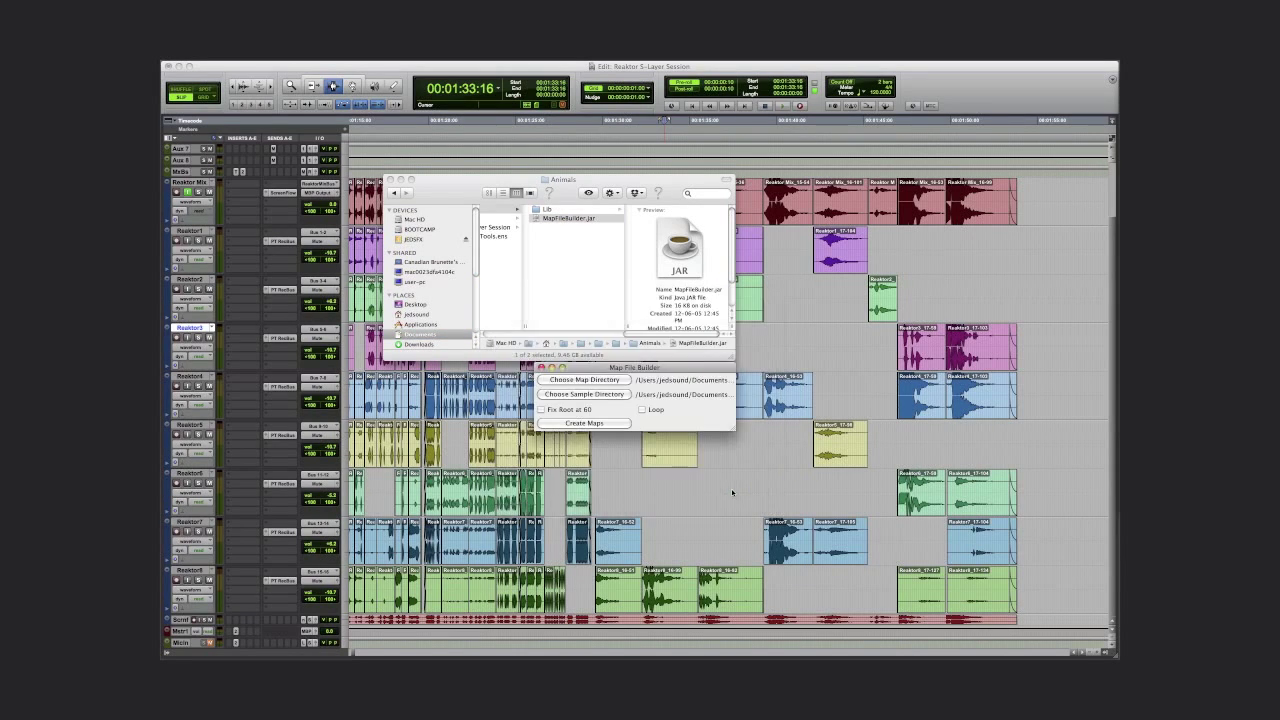
Step: Choose the Maps folder inside S-Layer as the map directory in Map File Builder
click(585, 382)
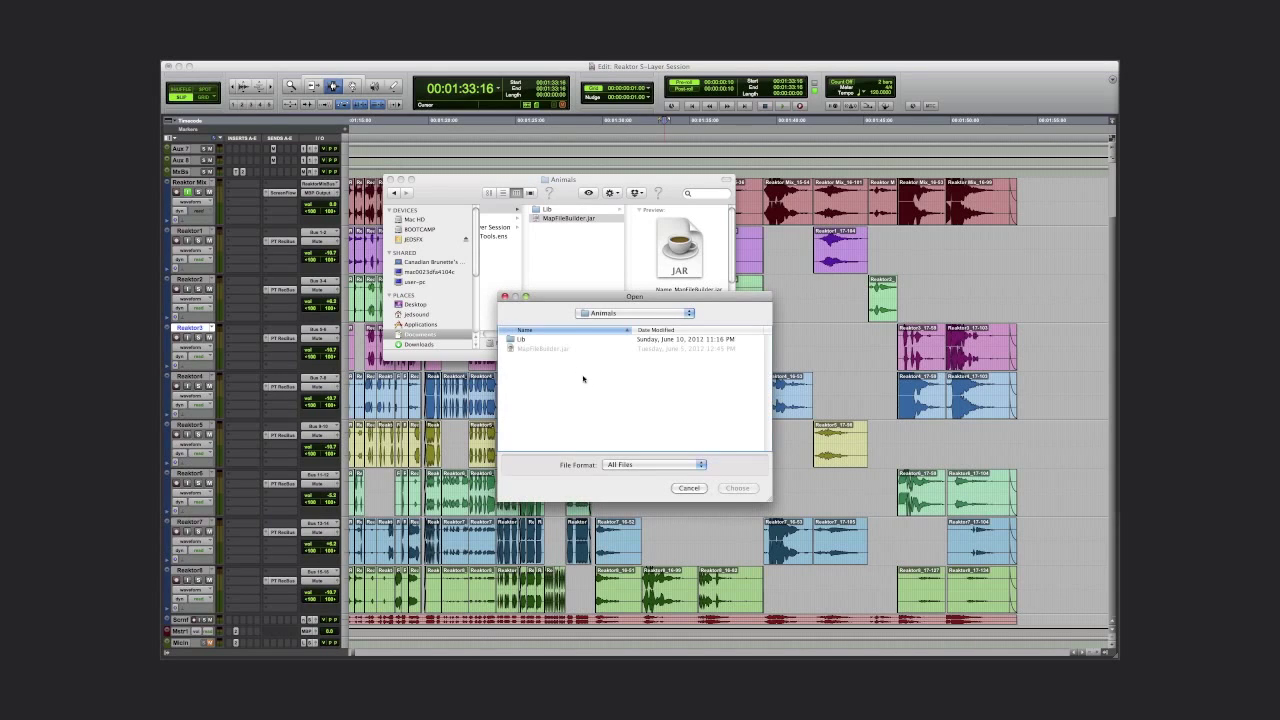
click(628, 318)
click(605, 327)
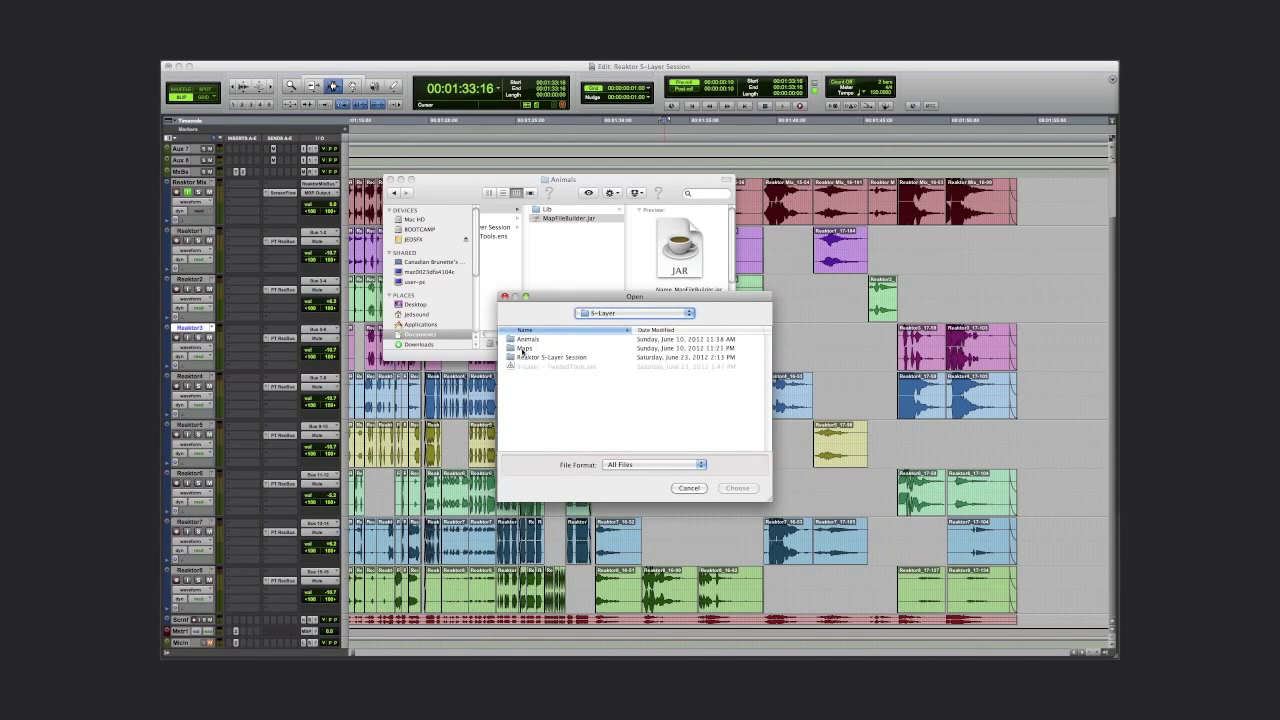
click(523, 348)
click(737, 488)
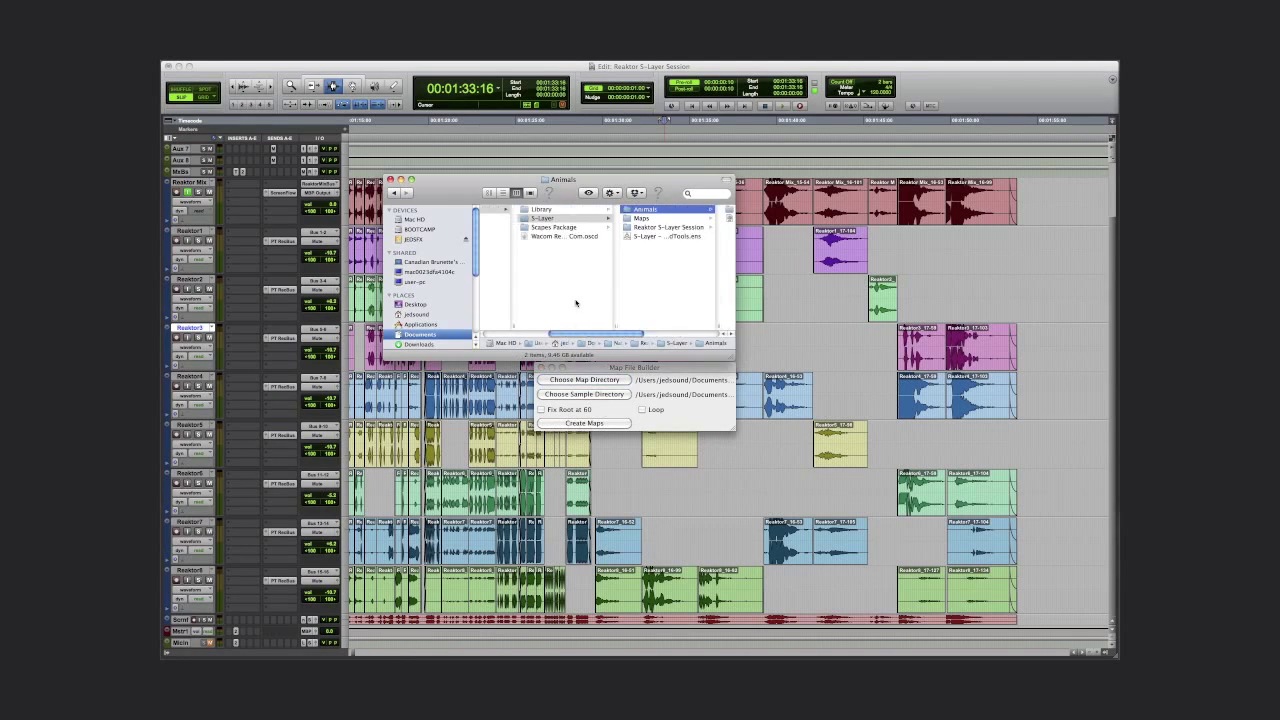
click(571, 209)
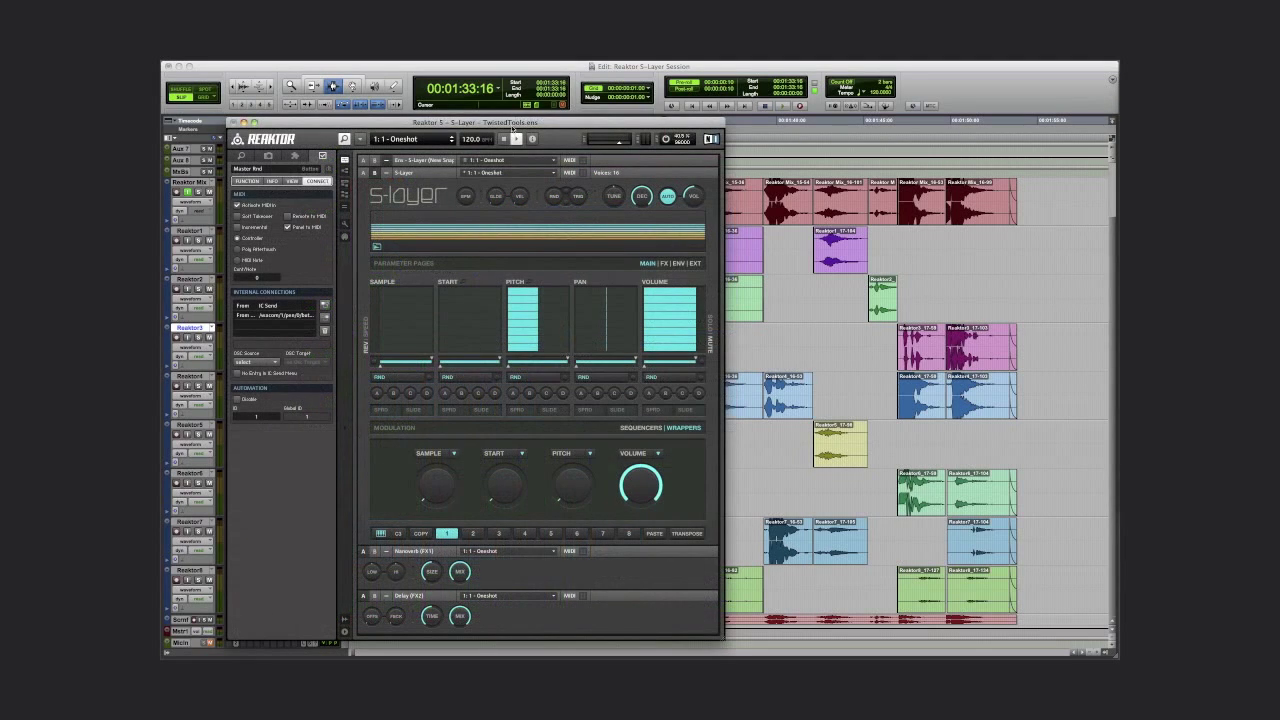
Step: Load the Animals_Lib1.map sample map into S-Layer in Reaktor
click(377, 247)
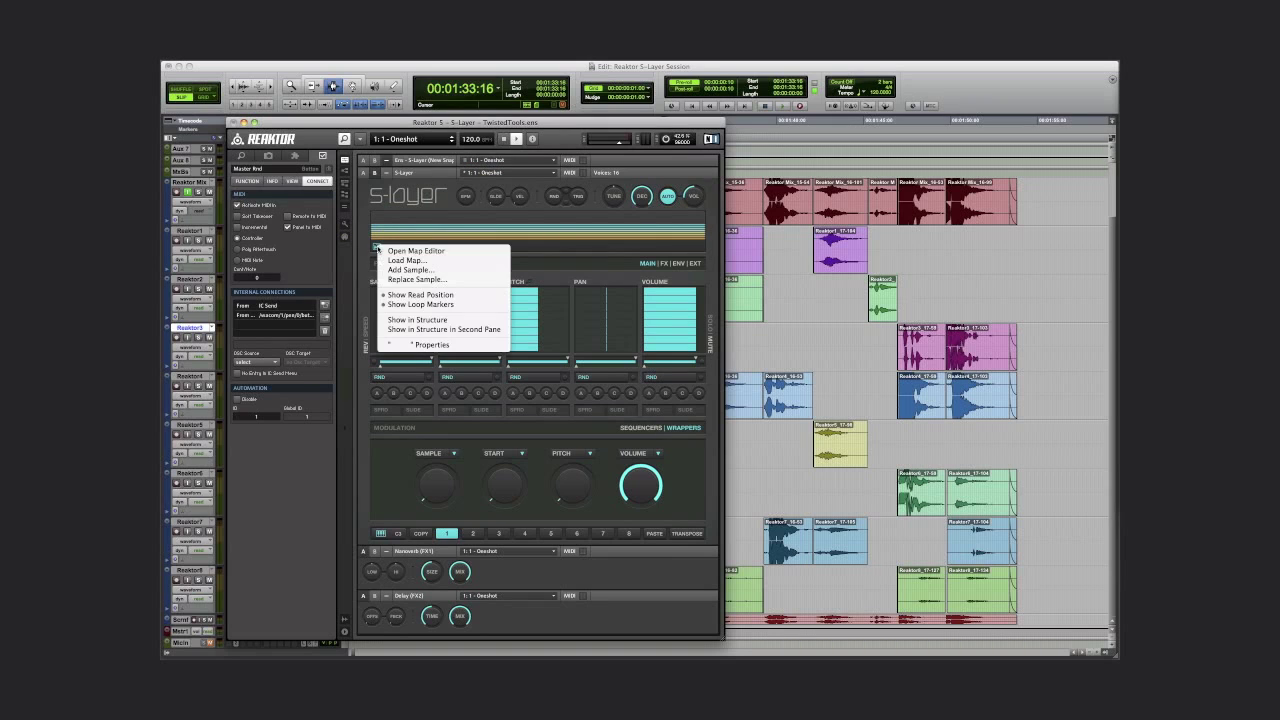
click(406, 260)
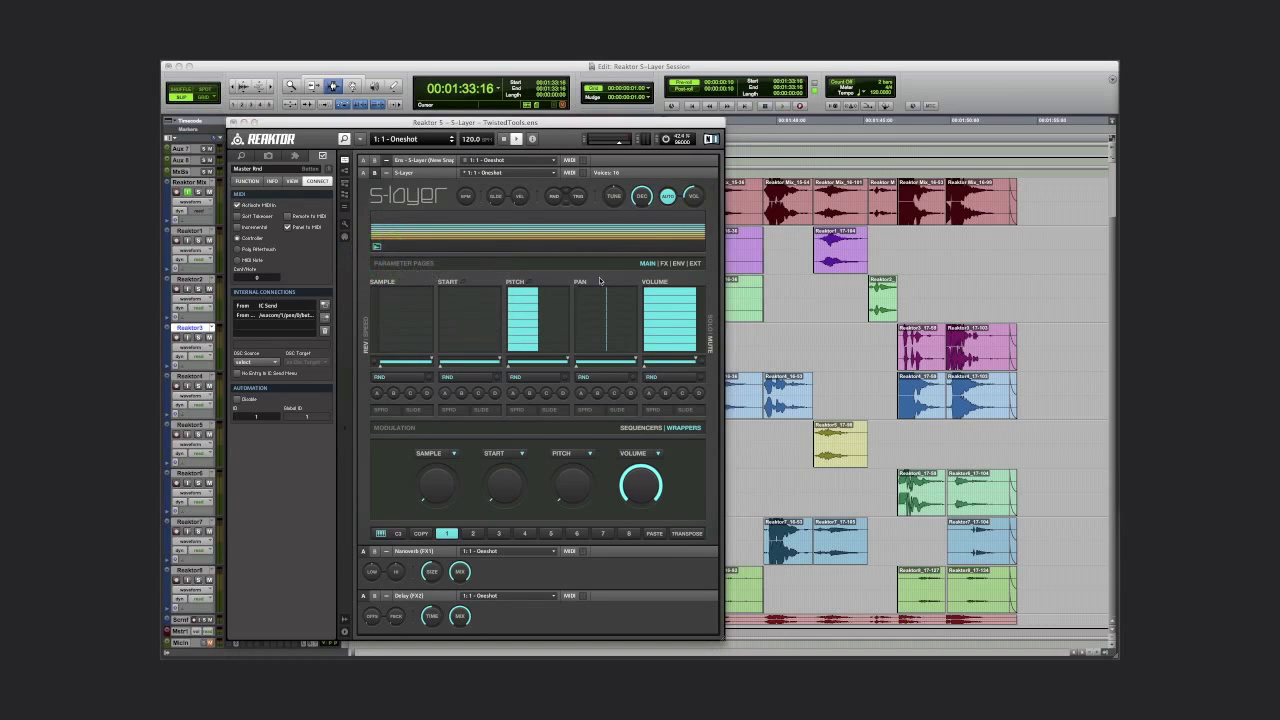
click(318, 146)
key(Return)
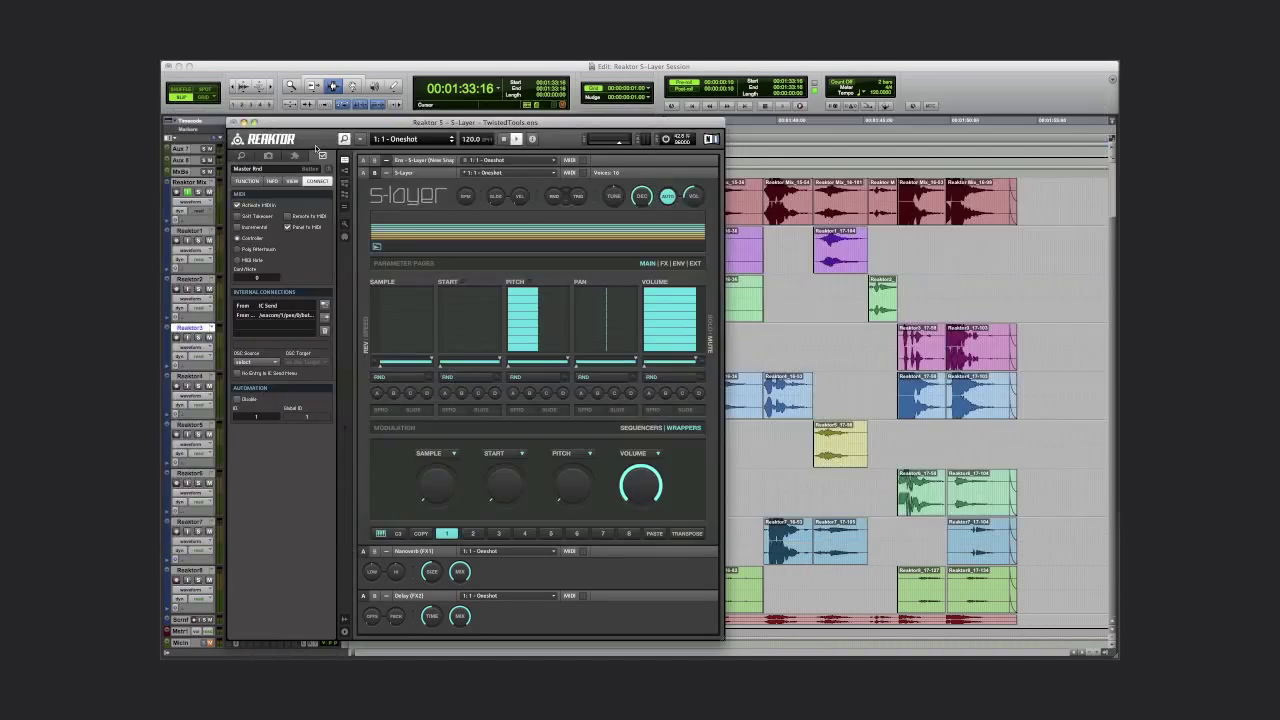
Step: Open the sample map editor, look through the mapped samples and switch to its keyboard view
click(344, 622)
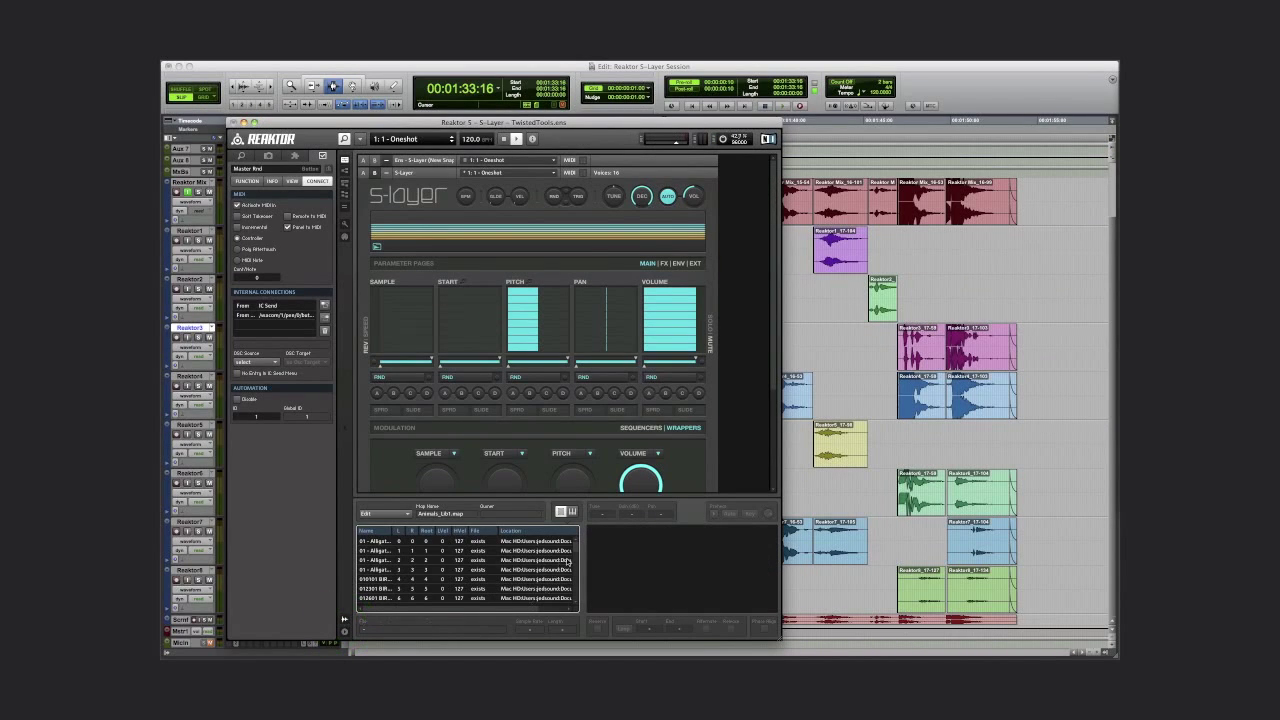
mouse_move(575, 548)
mouse_down()
mouse_move(571, 590)
mouse_move(572, 540)
mouse_up()
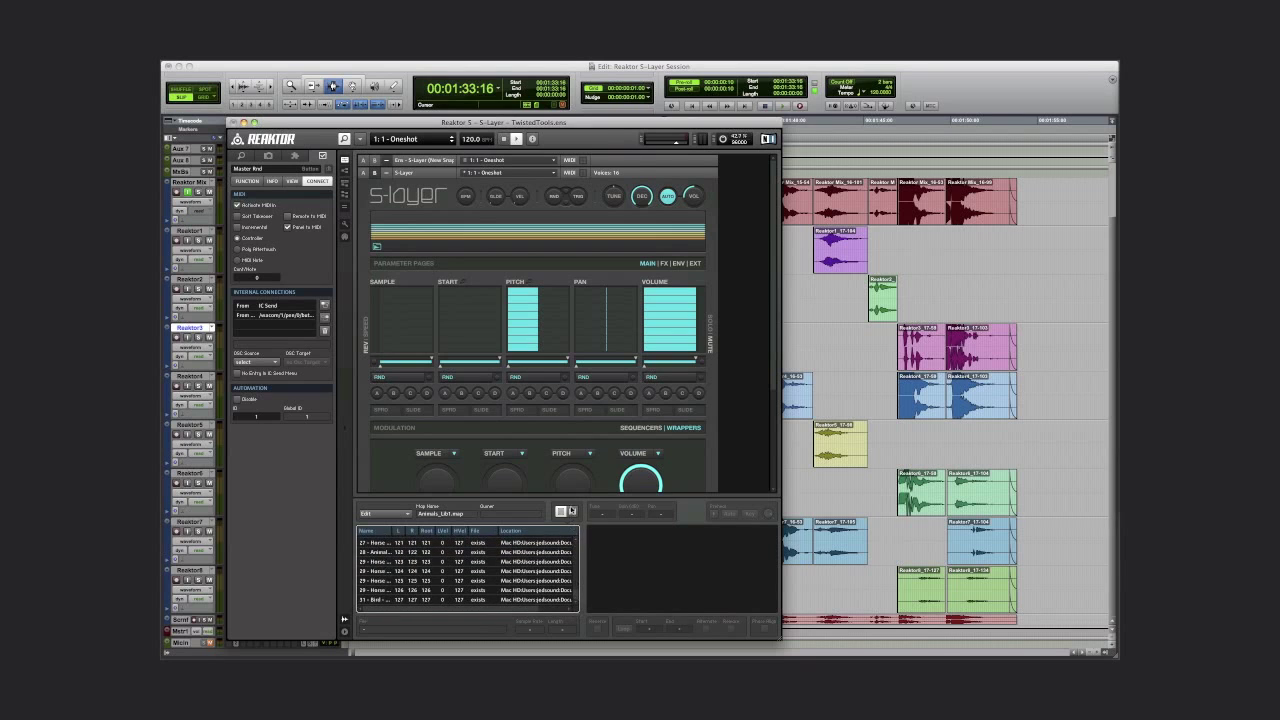
click(572, 512)
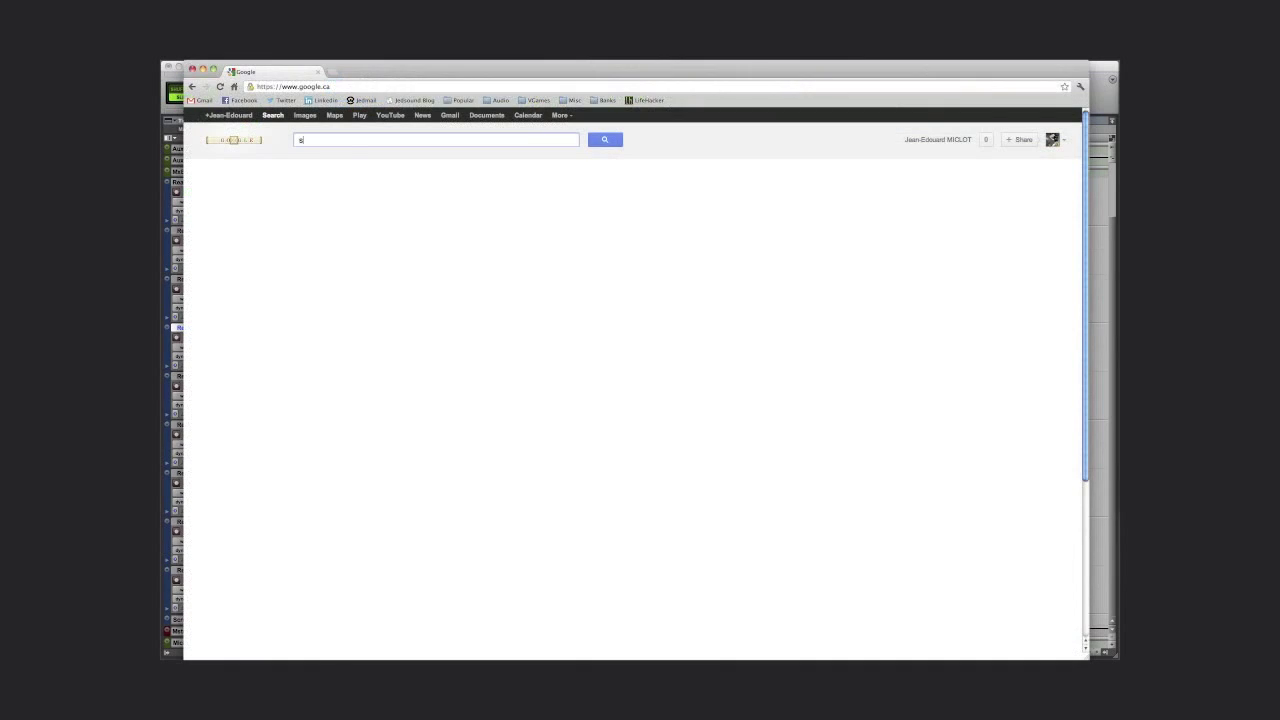
Step: Search the web for Soundflower and open its download page
text(undc)
text(flower)
key(Return)
click(385, 205)
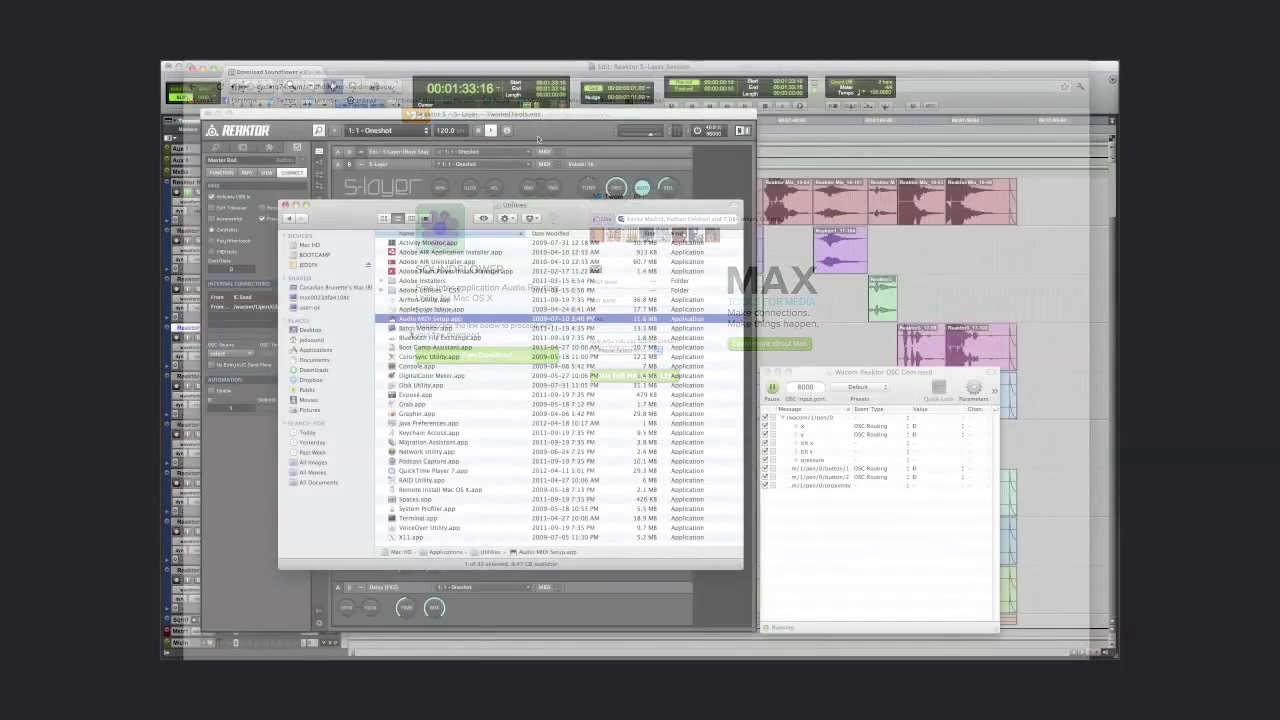
Step: Open Audio MIDI Setup, check the Soundflower devices in Pro Tools Aggregate I/O and choose Soundflower (16ch) as its clock source
click(447, 319)
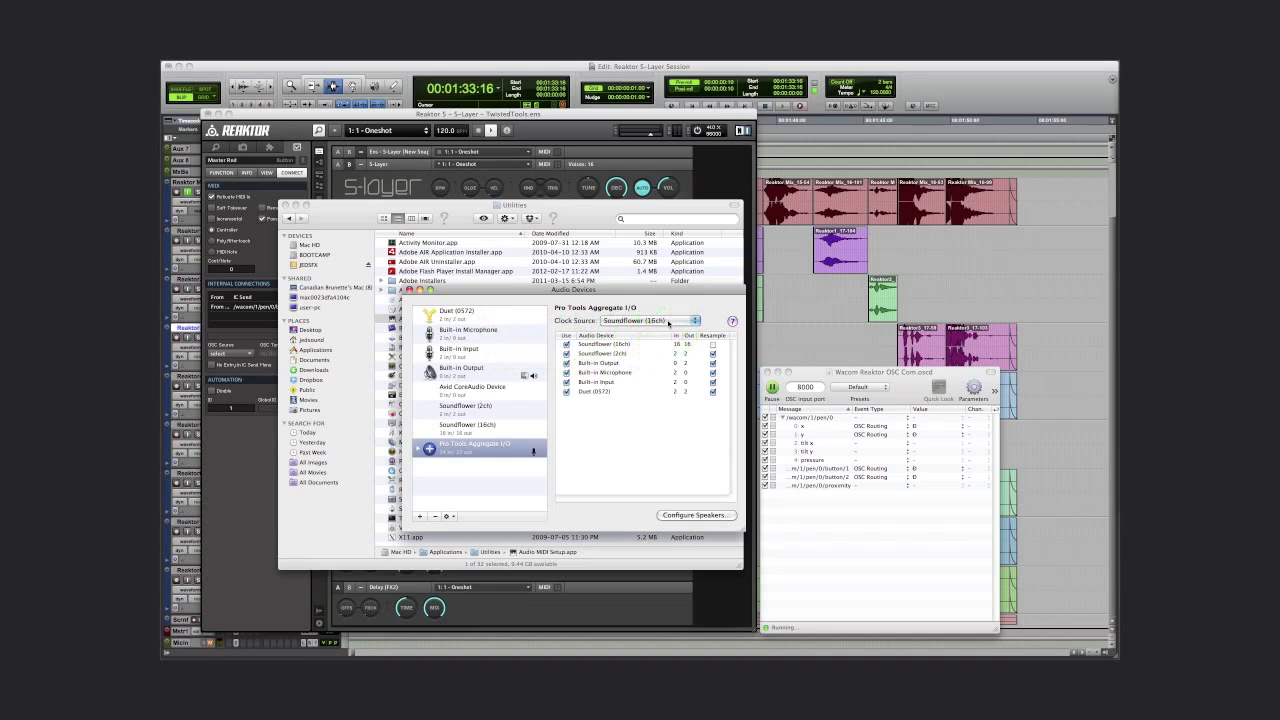
click(597, 346)
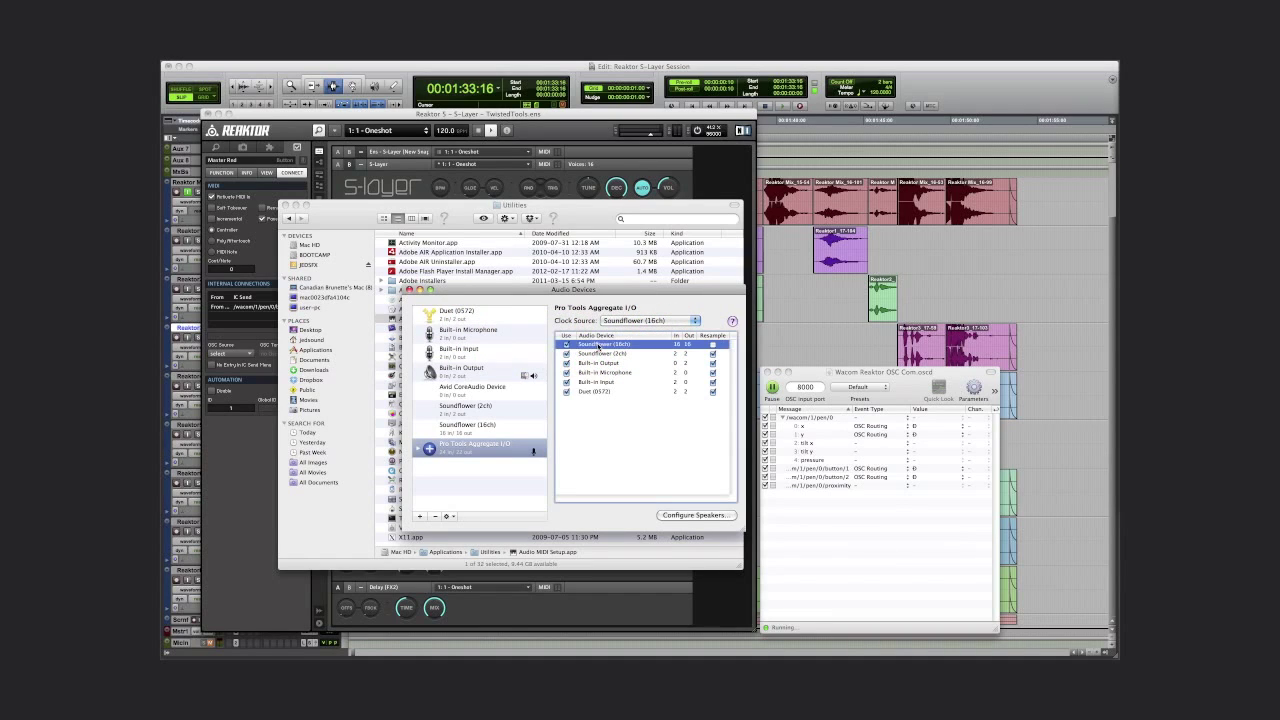
click(607, 354)
click(606, 346)
click(659, 322)
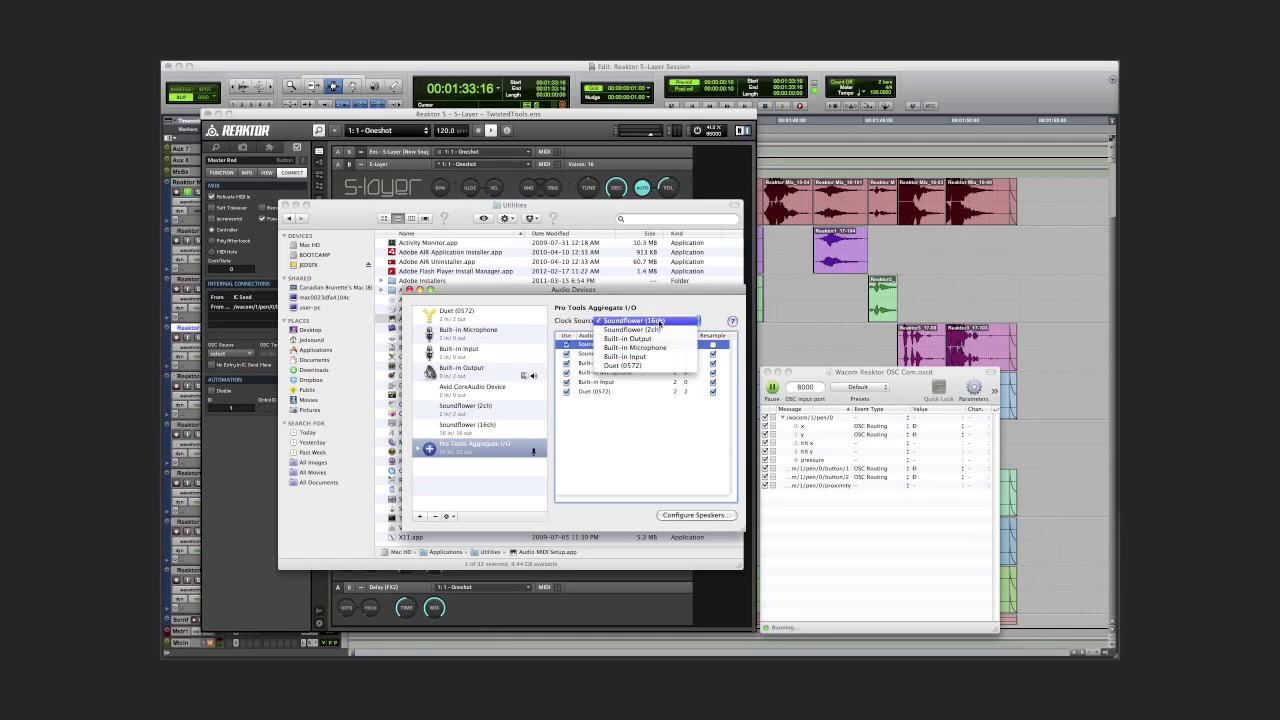
click(660, 321)
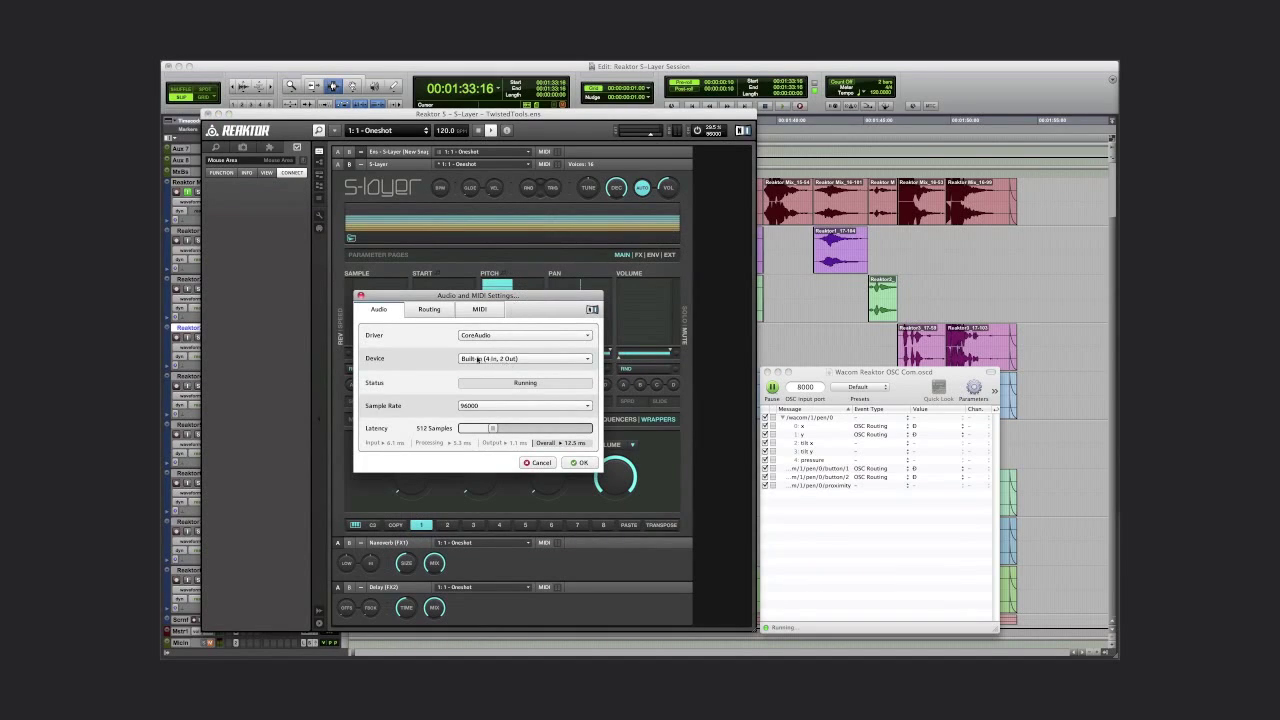
Step: Set Reaktor's audio device to Soundflower (16ch) and open S-Layer's EXT parameter page
click(505, 358)
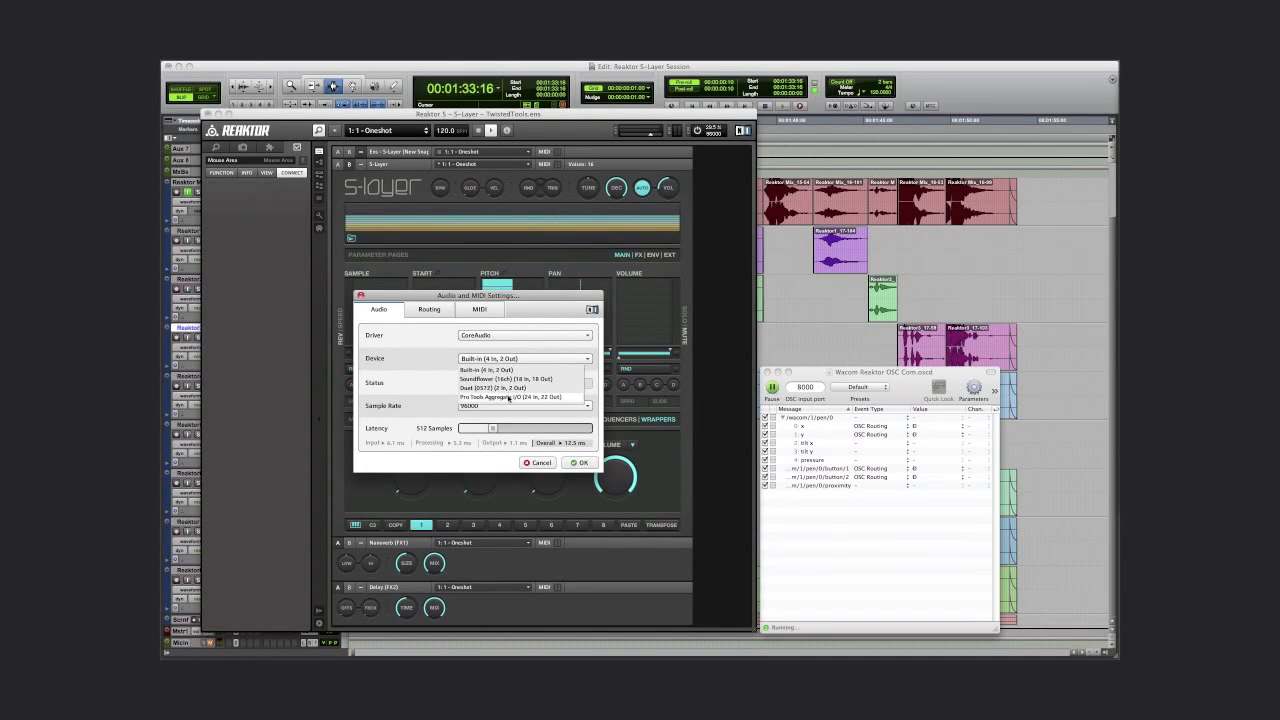
click(501, 380)
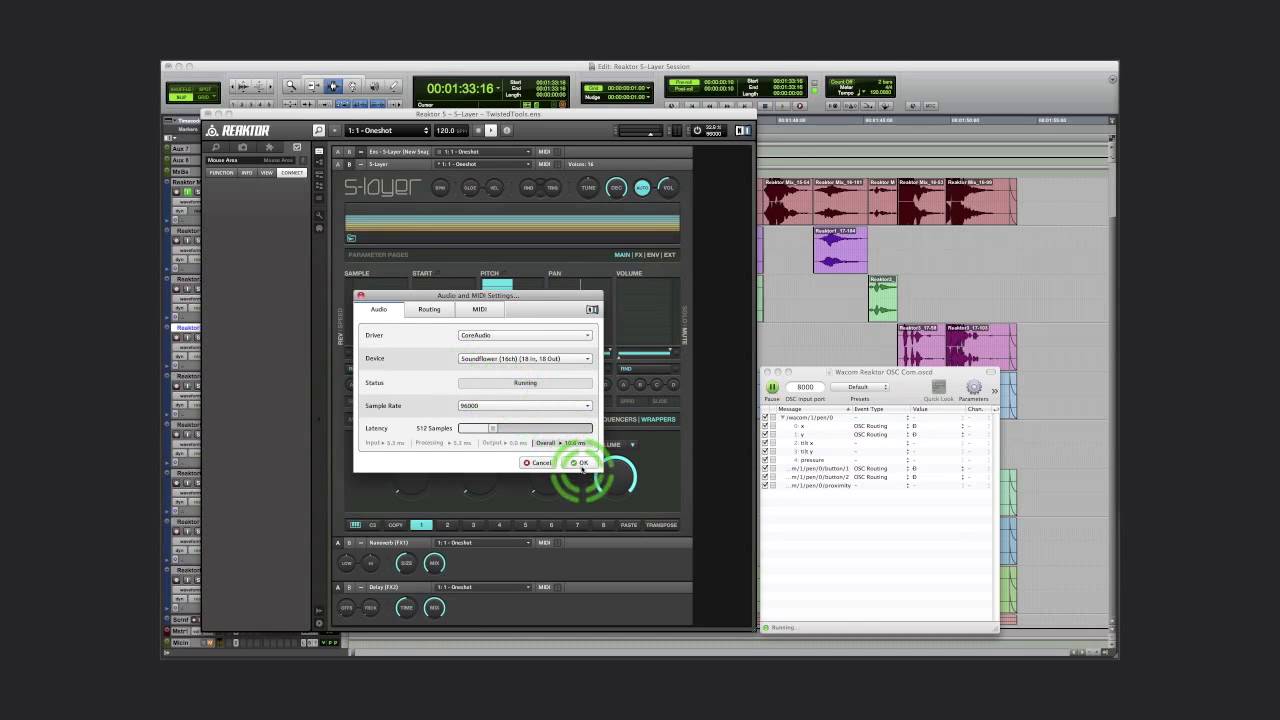
click(579, 462)
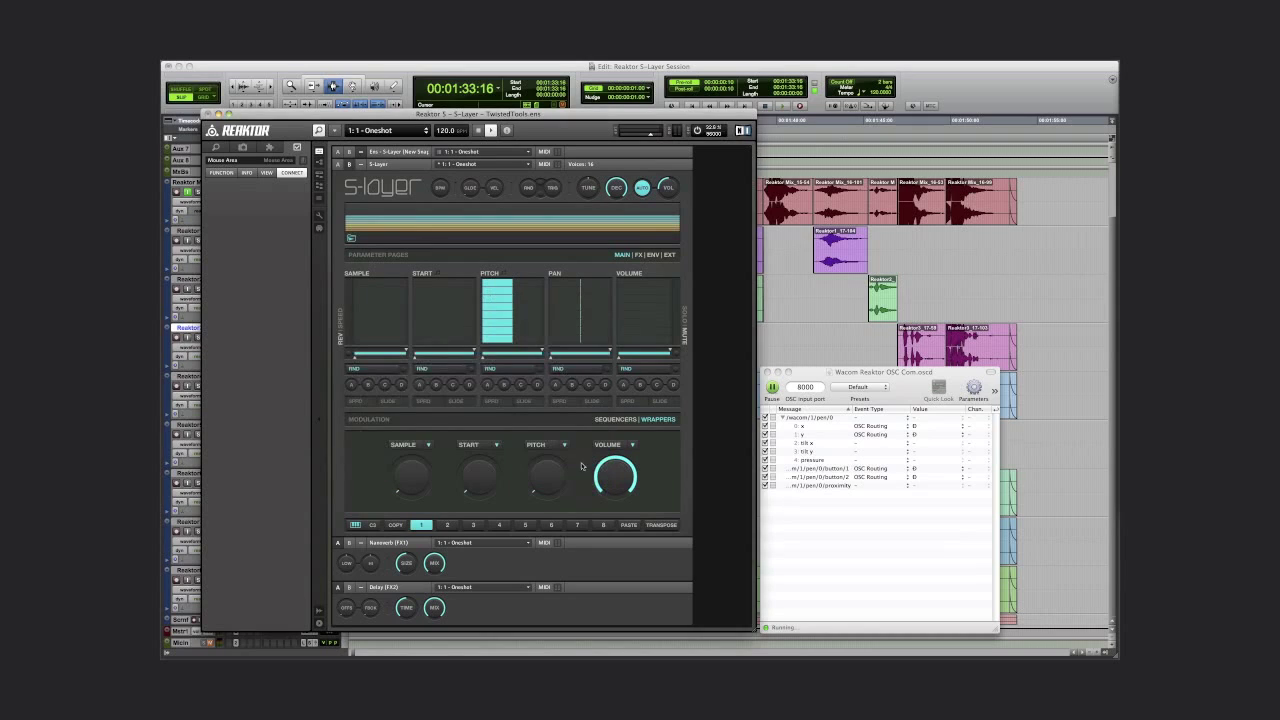
click(669, 255)
click(668, 272)
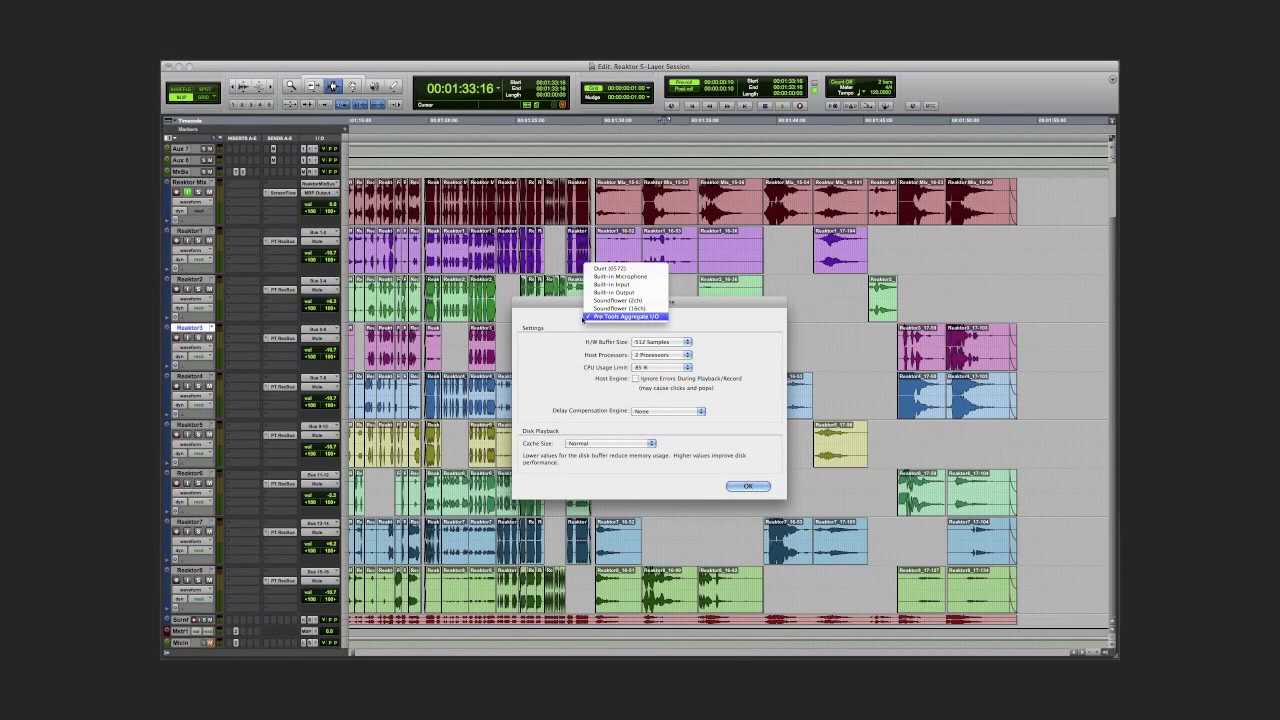
Step: Choose Pro Tools Aggregate I/O as the Pro Tools playback engine and accept the settings
click(586, 317)
click(747, 487)
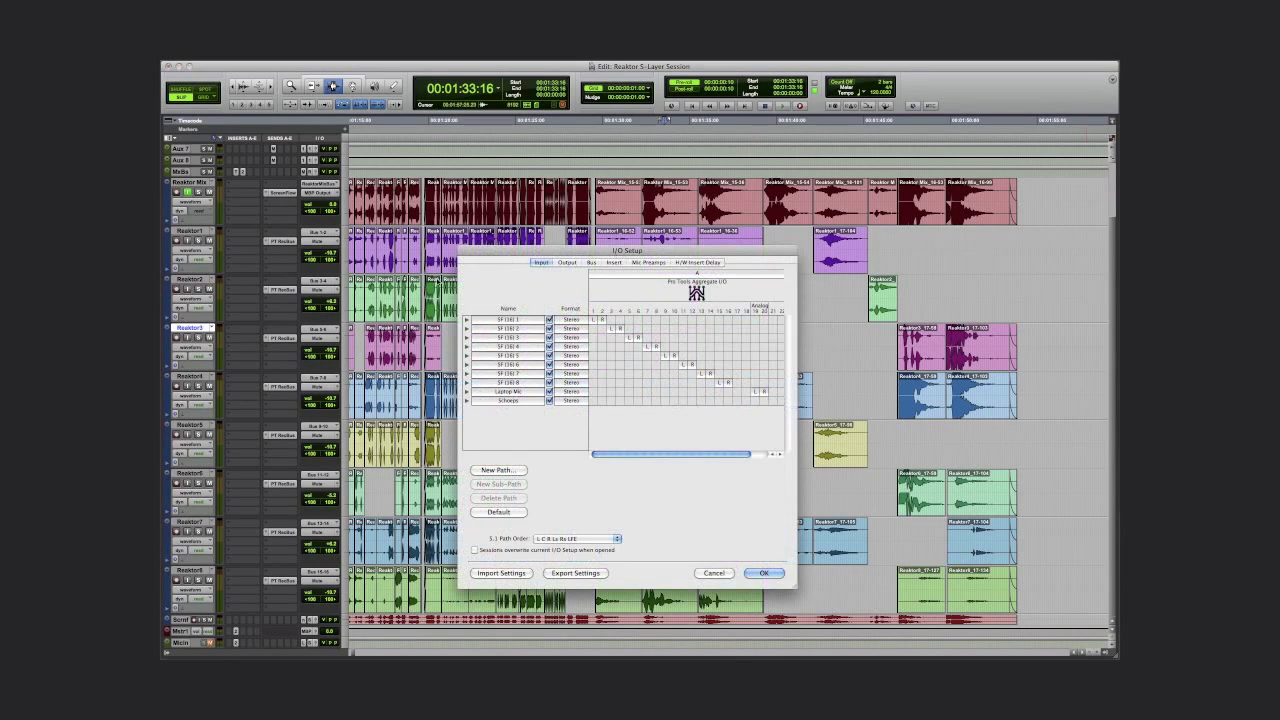
Step: Create nine stereo Aux Input tracks and nine stereo audio tracks in the tutorial session
click(534, 319)
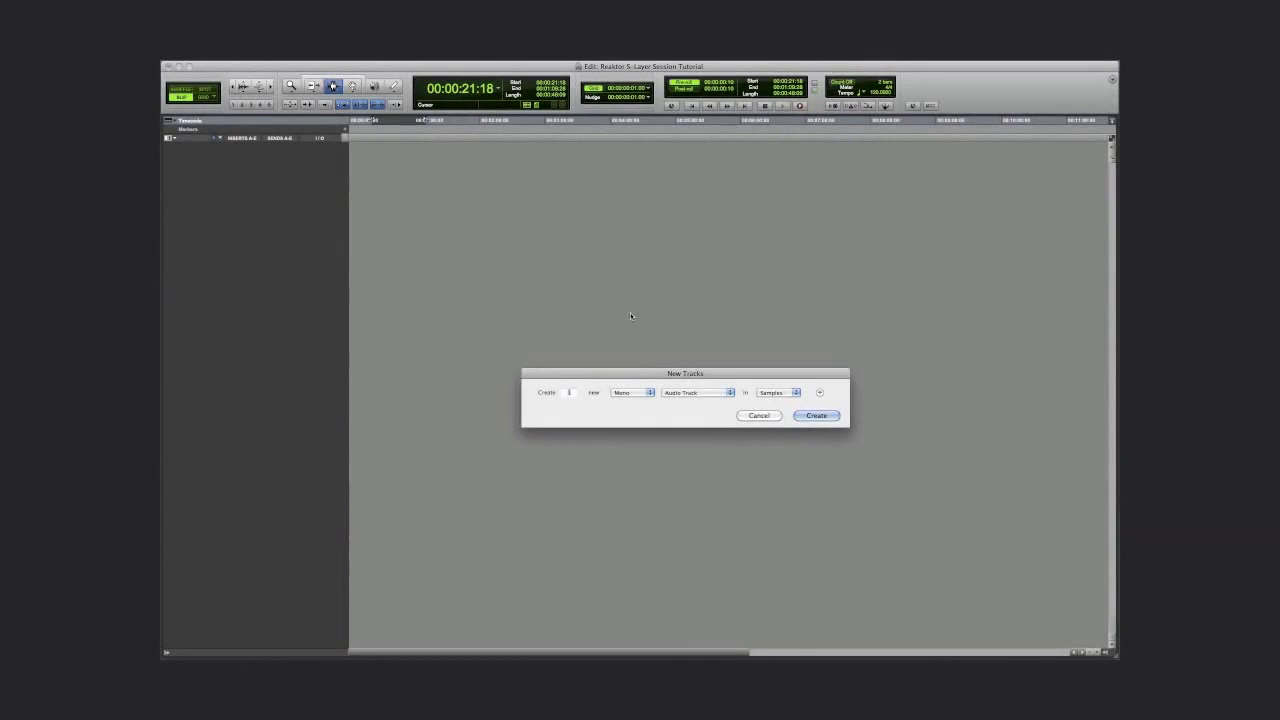
text(9)
key(super+Right)
key(super+Down)
key(super+shift+Down)
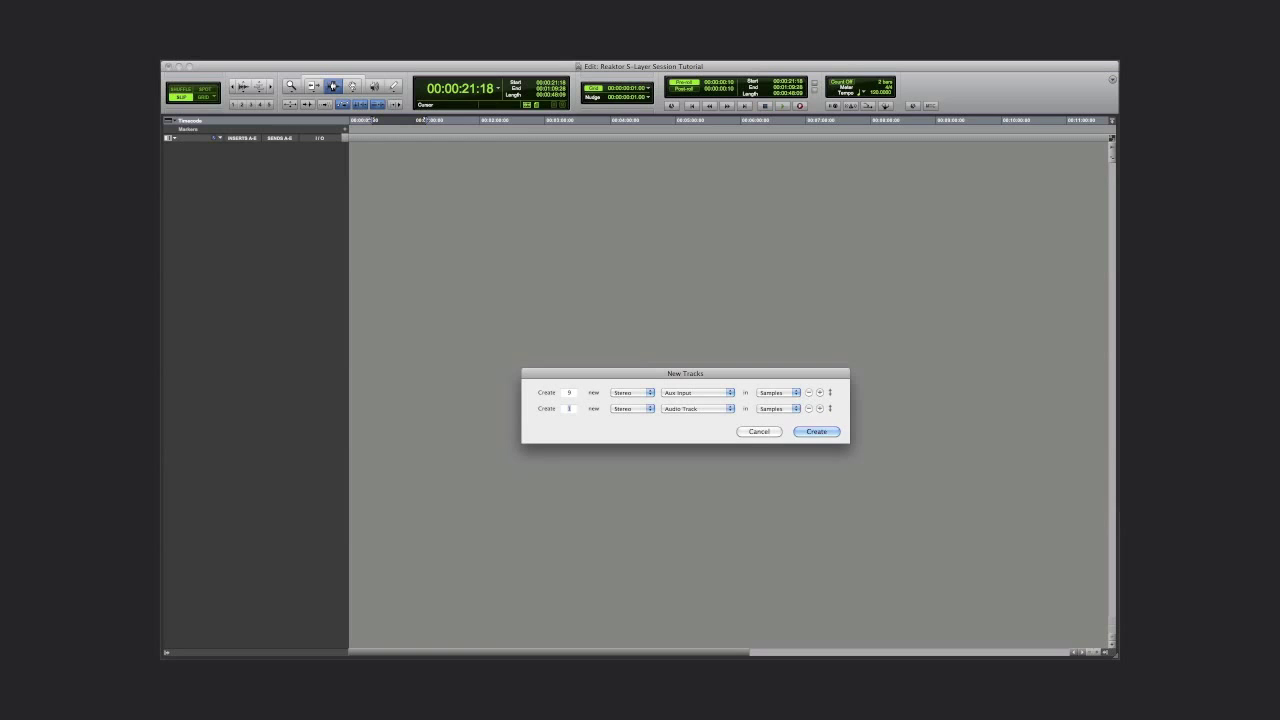
key(Return)
Step: Assign Aux 1 to Aux 8 ascending inputs from SF (16) 1 and ascending bus outputs from Bus 1-2
drag(397, 163, 415, 523)
click(318, 148)
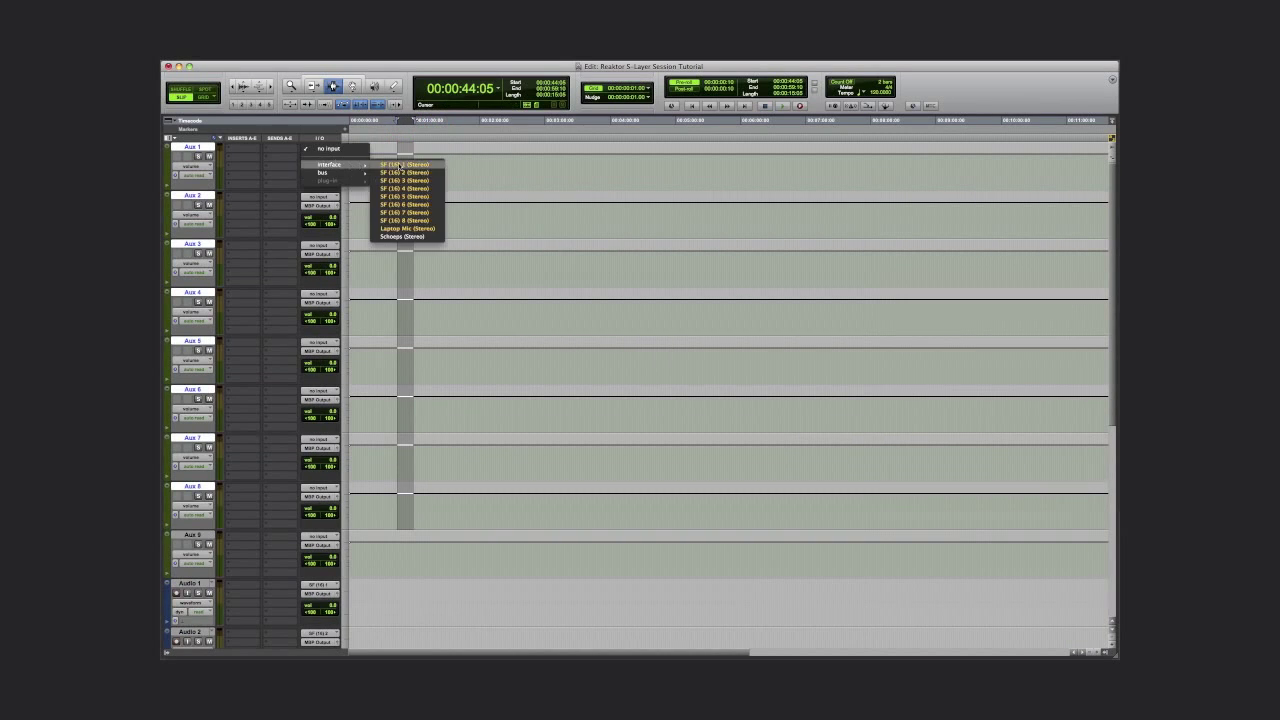
alt+shift+super+click(405, 166)
click(326, 158)
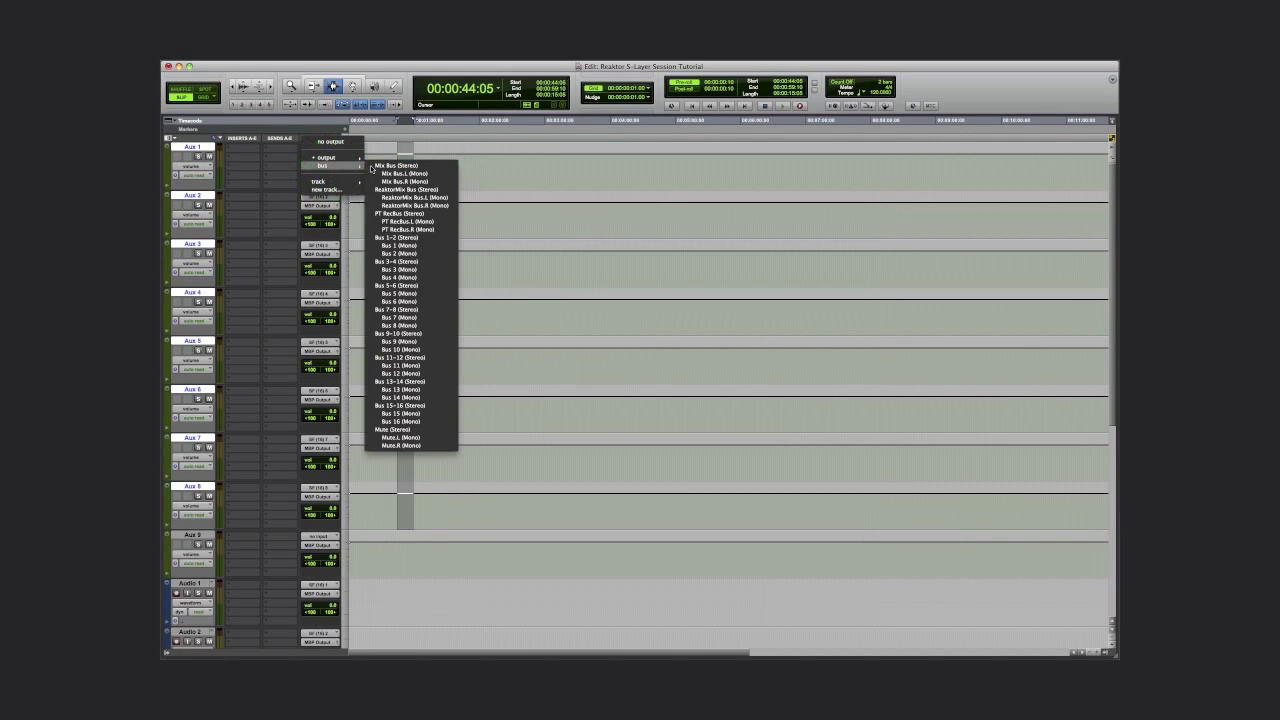
click(395, 262)
Step: Set Aux 9's input to Mix Bus and its output to ReaktorMix Bus
click(372, 555)
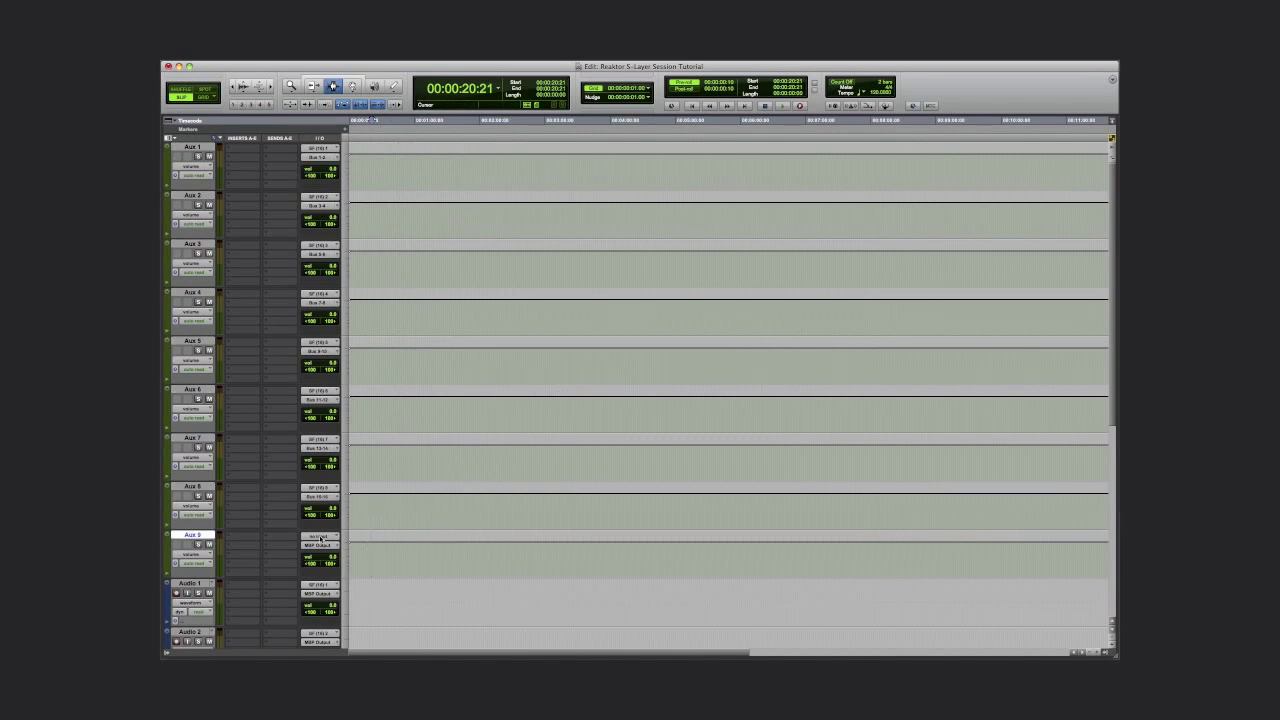
click(320, 536)
mouse_move(322, 560)
click(382, 564)
click(320, 545)
click(400, 395)
Step: Set the Audio 1 track's input to the stereo ReaktorMix Bus
click(318, 584)
mouse_move(322, 593)
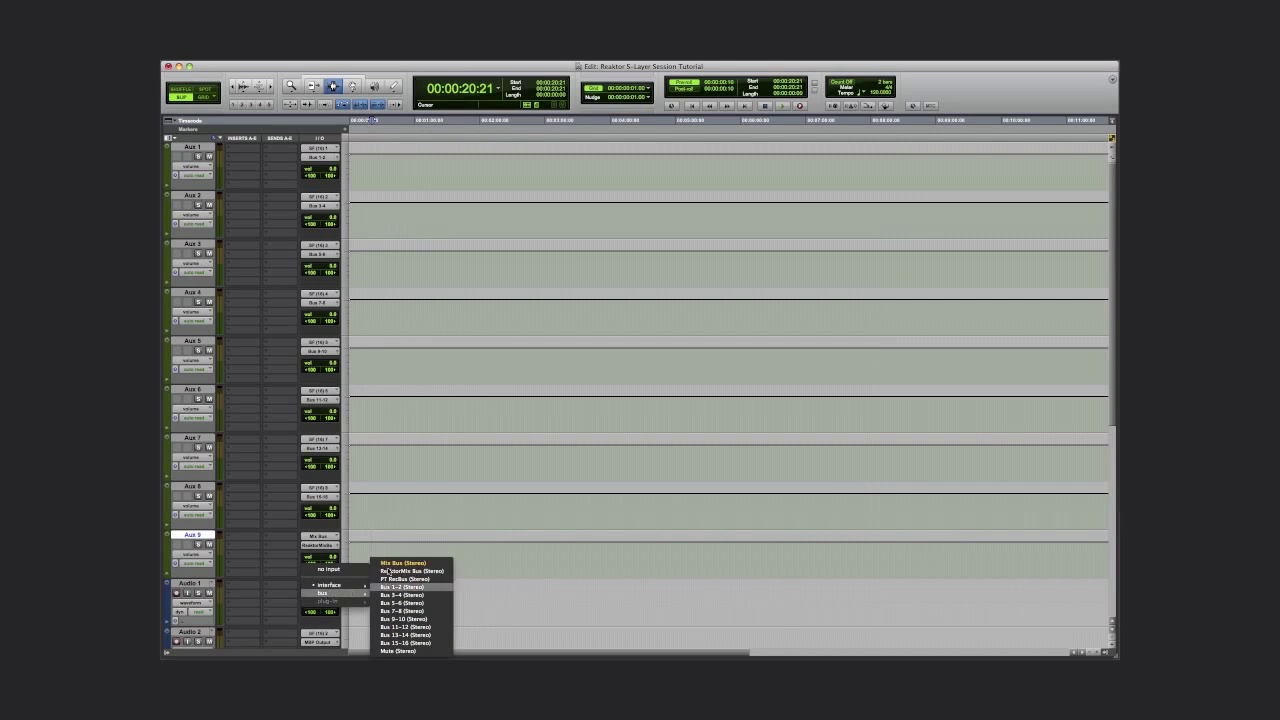
click(387, 571)
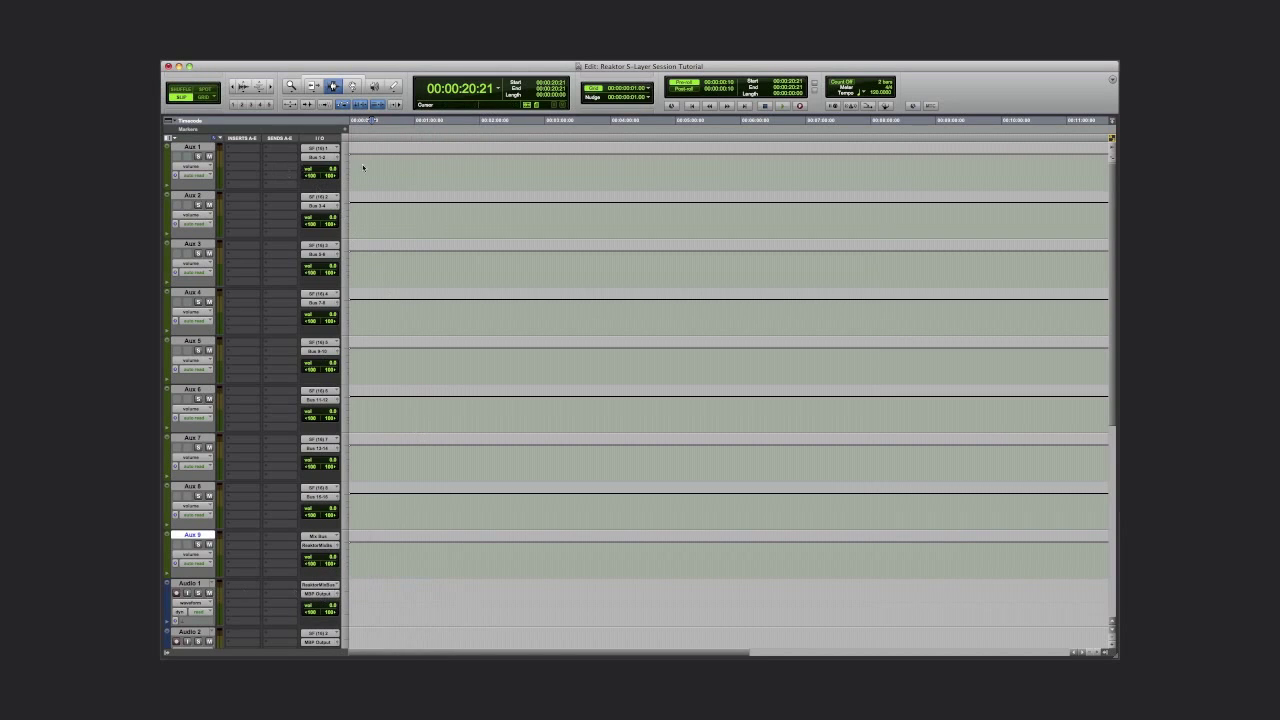
Step: Add a stereo Mix Bus send to all nine Aux tracks and close the send's fader window
shift+click(192, 147)
click(269, 151)
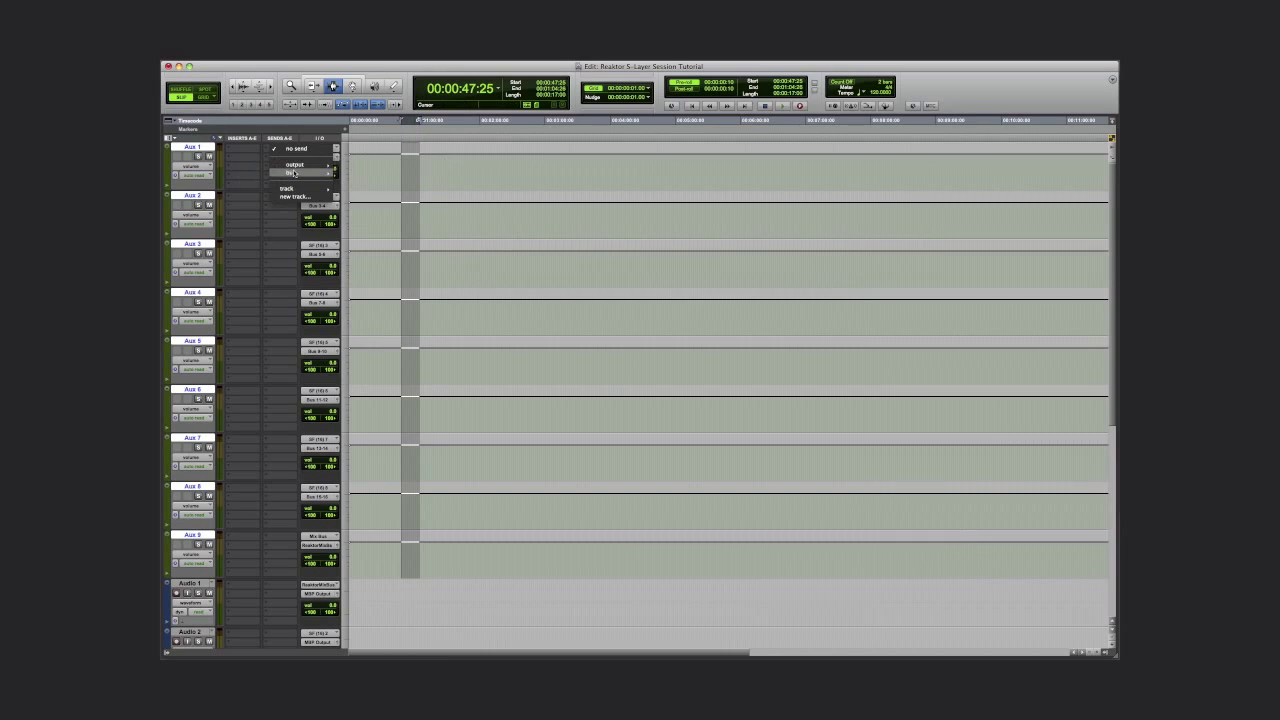
mouse_move(300, 173)
click(369, 180)
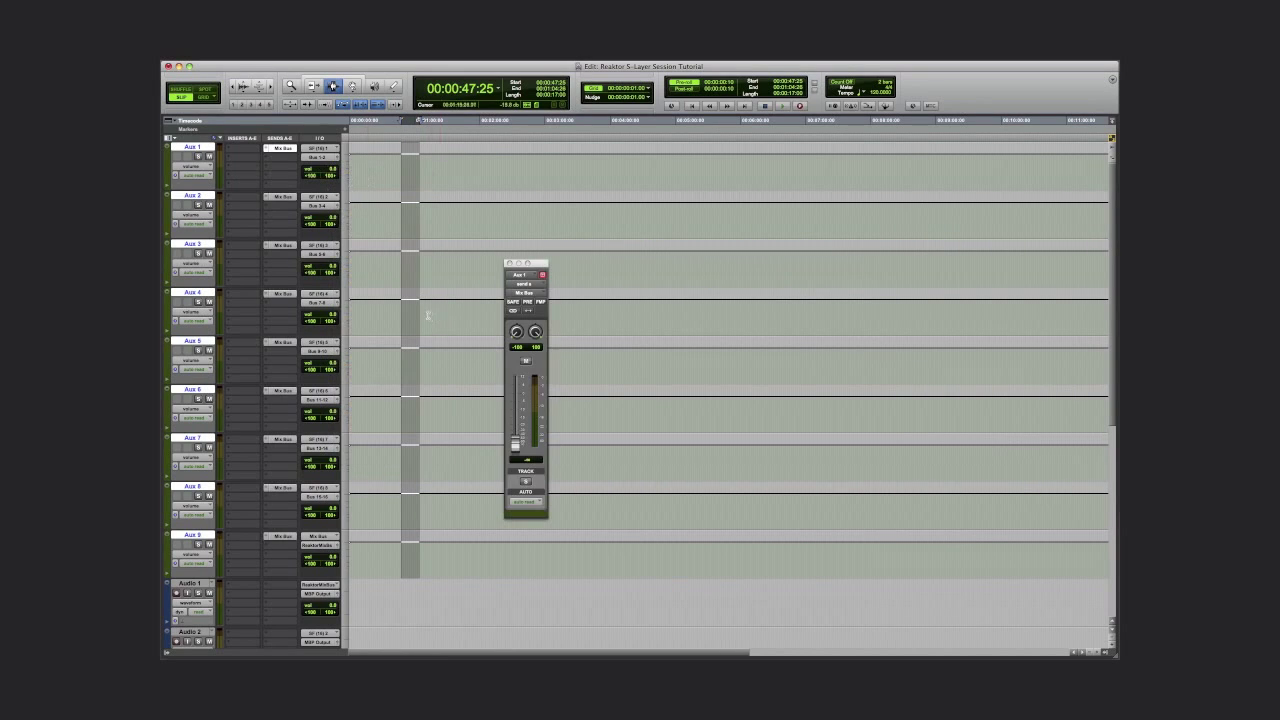
click(508, 263)
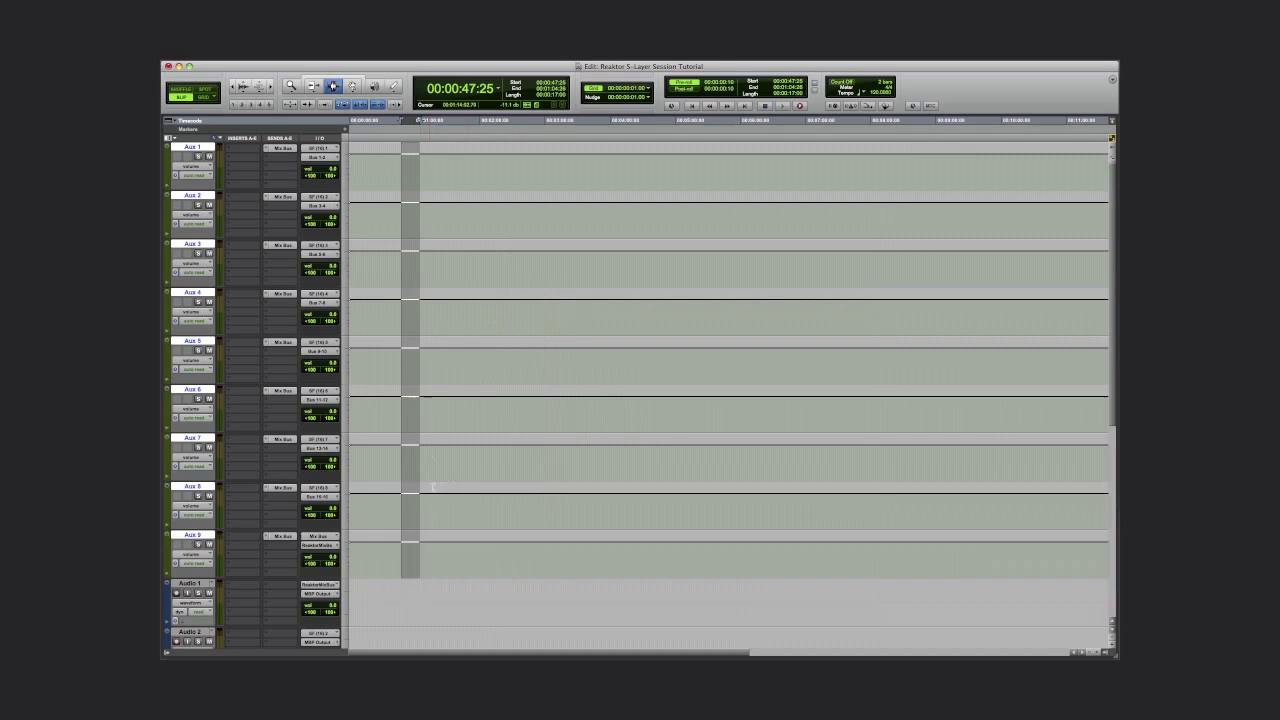
Step: Set the inputs of Audio 2 through Audio 9 to the stereo Bus 1-2
scroll(407, 300, down, 8)
click(407, 237)
drag(397, 262, 440, 645)
click(318, 267)
alt+shift+click(410, 294)
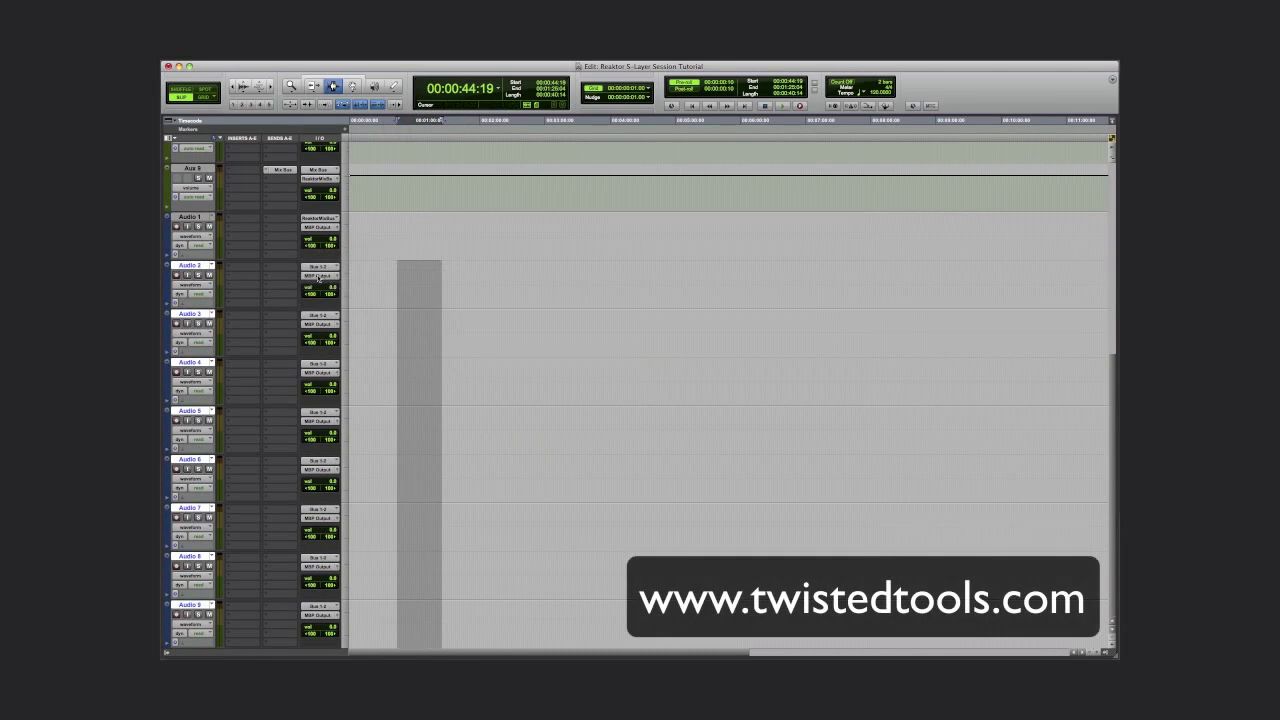
click(318, 276)
click(375, 256)
click(375, 256)
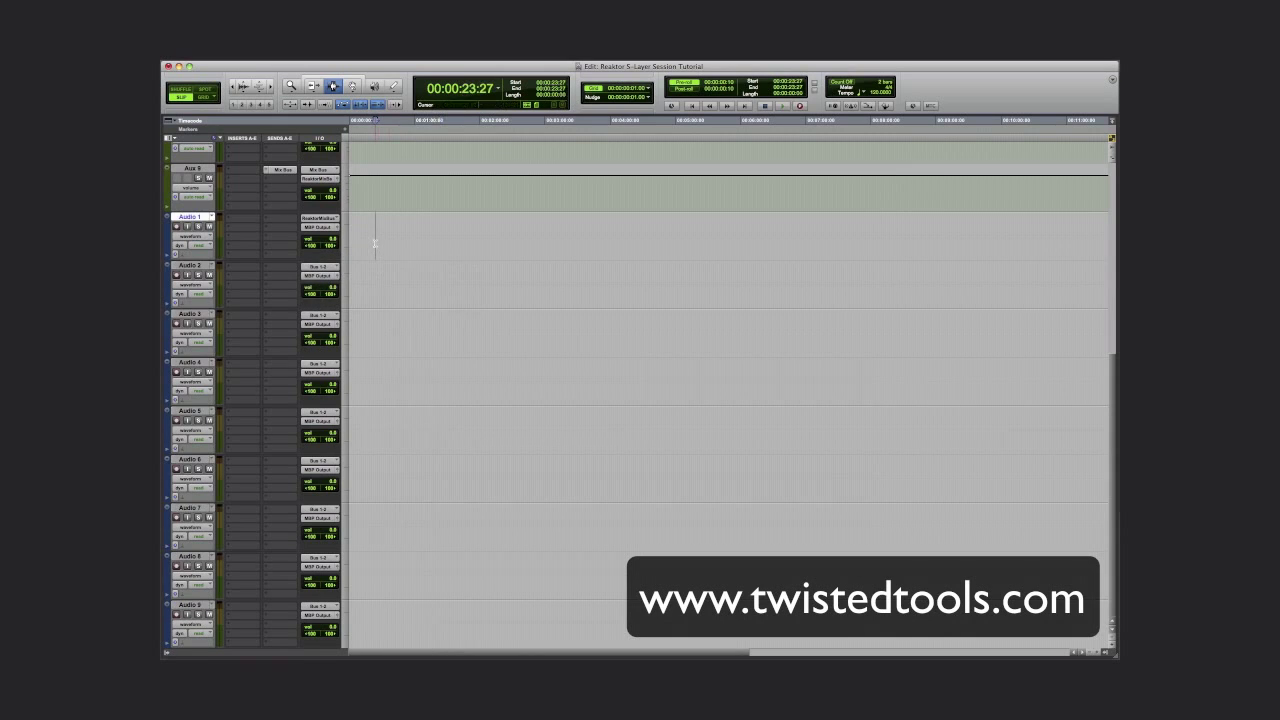
Step: Shrink all tracks to fit the Edit window, then select Audio 1 to Audio 9 and record-enable them with input monitoring
key(ctrl+alt+Down)
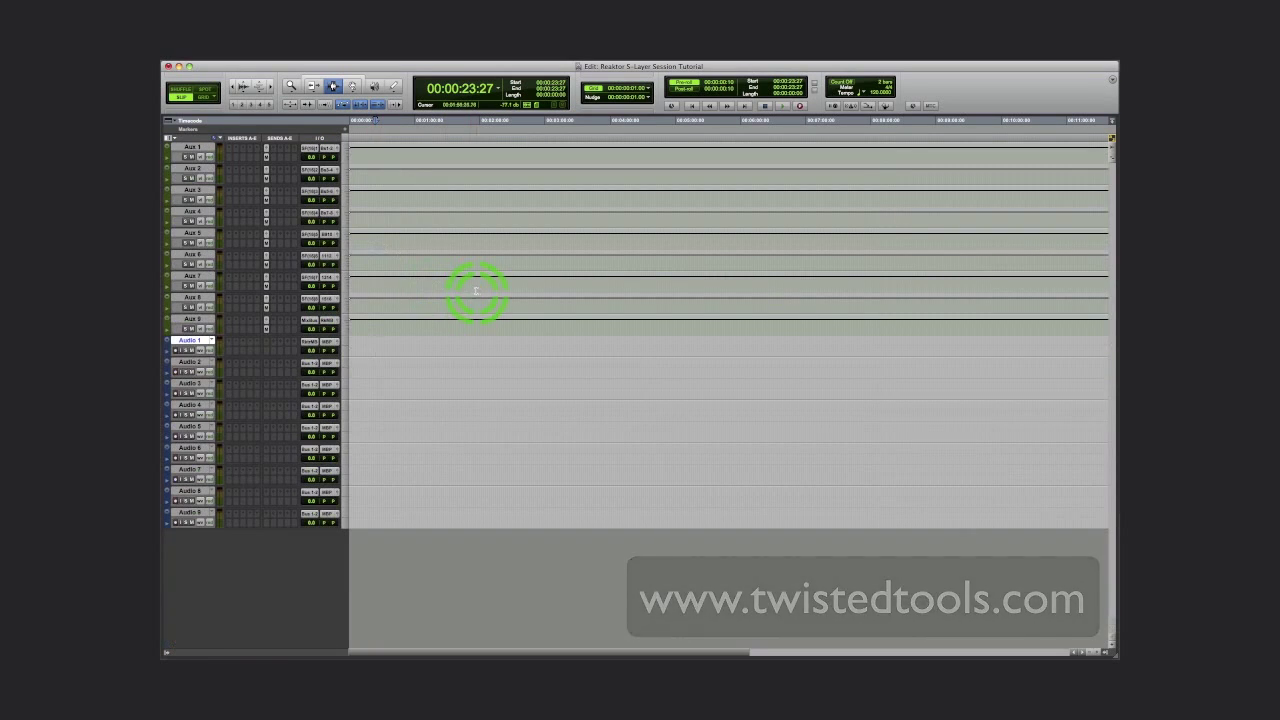
drag(389, 342, 400, 526)
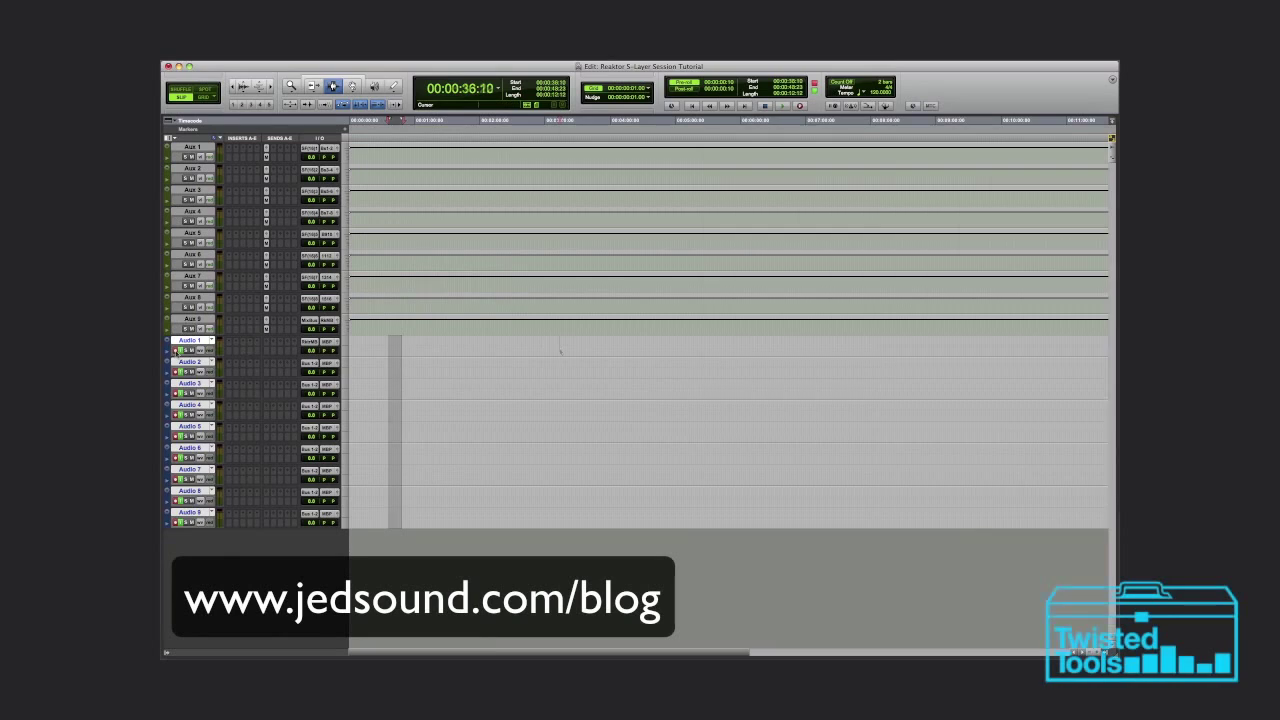